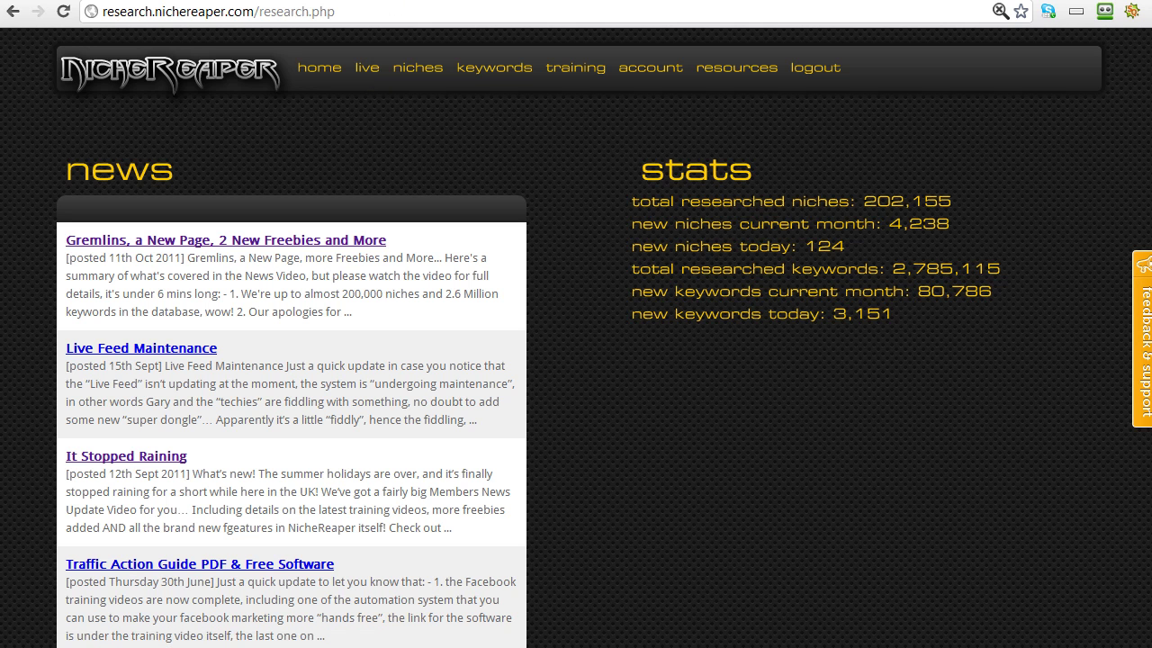
Show the live keyword feed 50 entries per page.
left_click(368, 73)
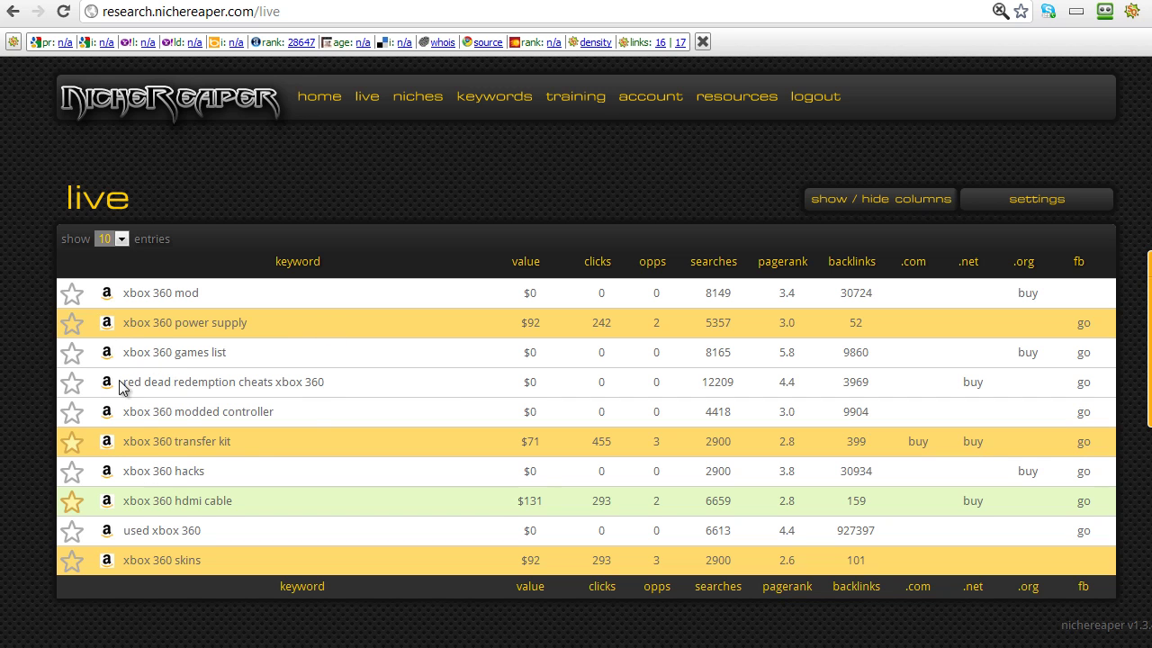
left_click(121, 241)
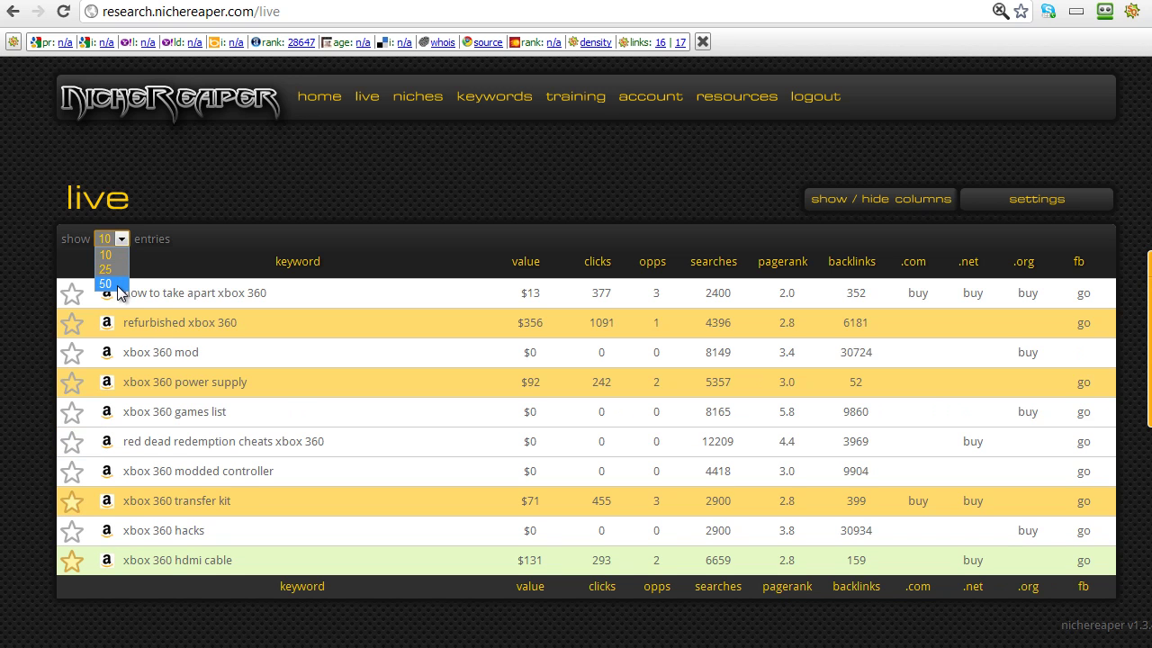
left_click(117, 286)
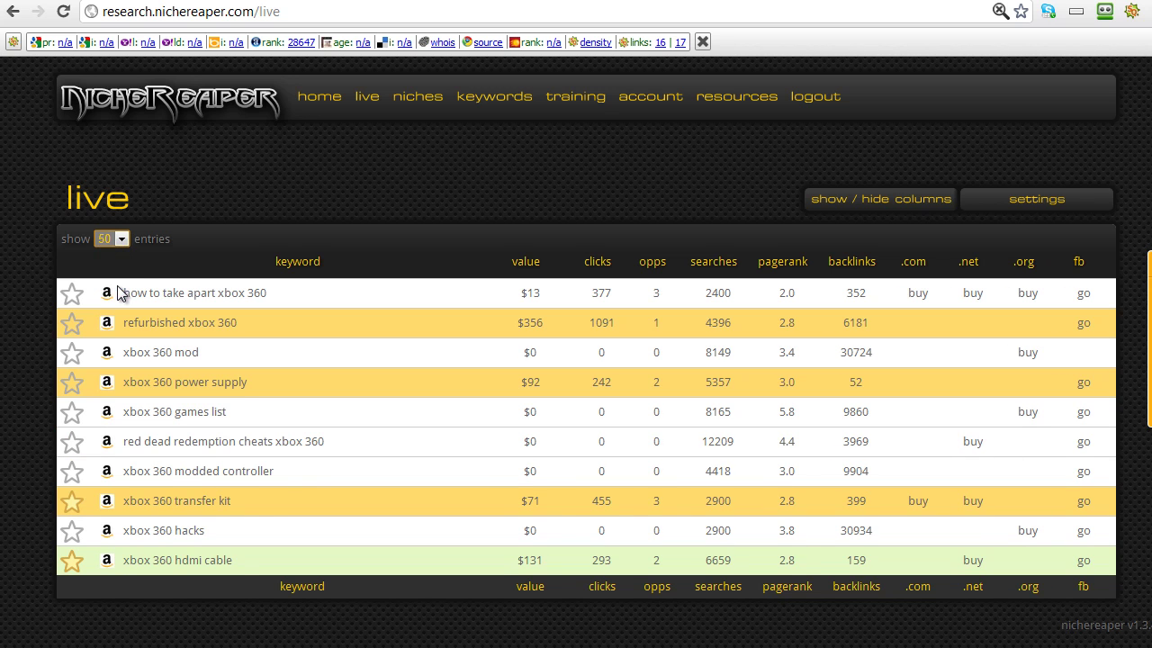
Find the 'xbox 360 or ps3' keyword in the live feed and star it.
scroll(315, 254, "down", 1)
scroll(316, 272, "down", 2)
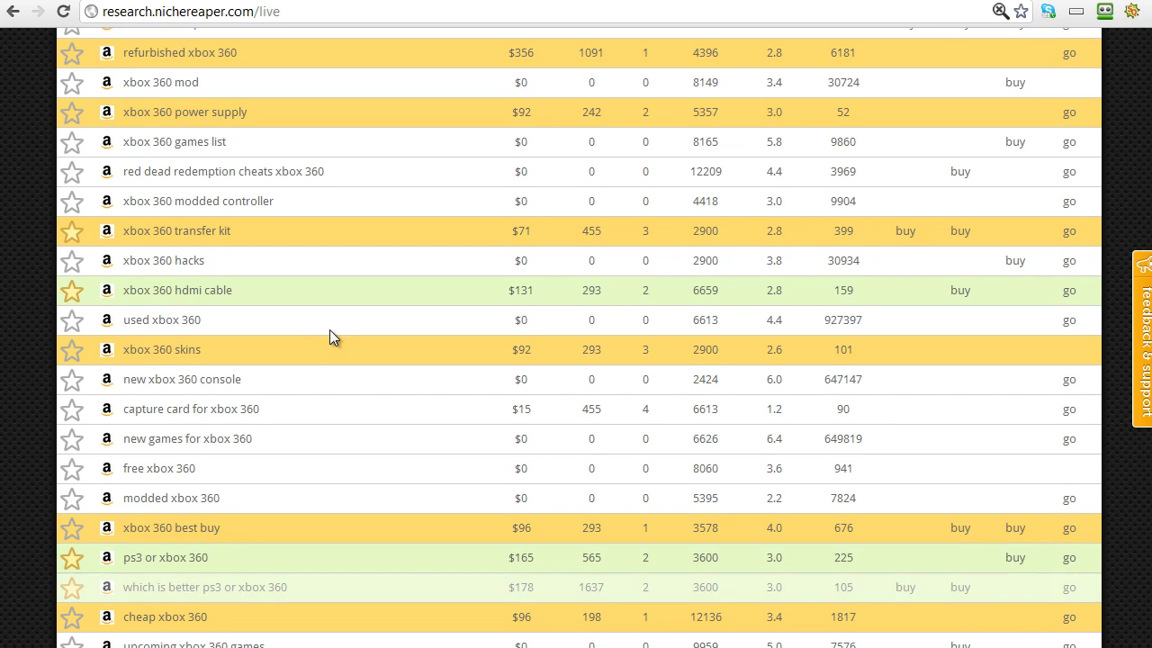
scroll(322, 333, "up", 1)
scroll(122, 153, "up", 1)
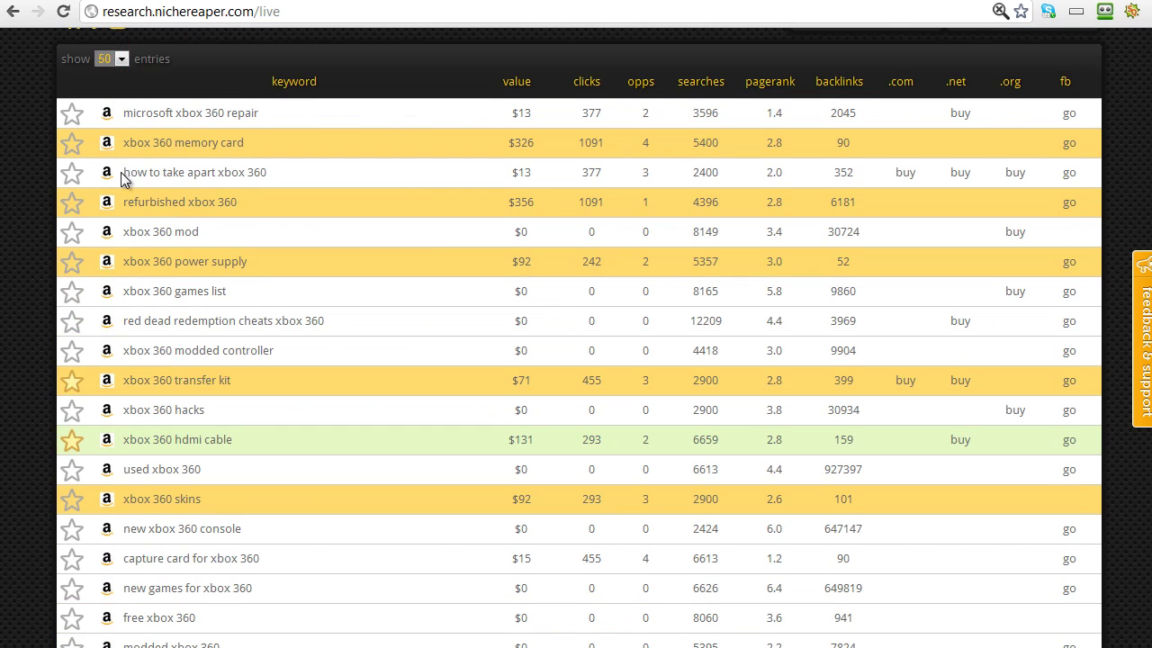
scroll(246, 228, "up", 1)
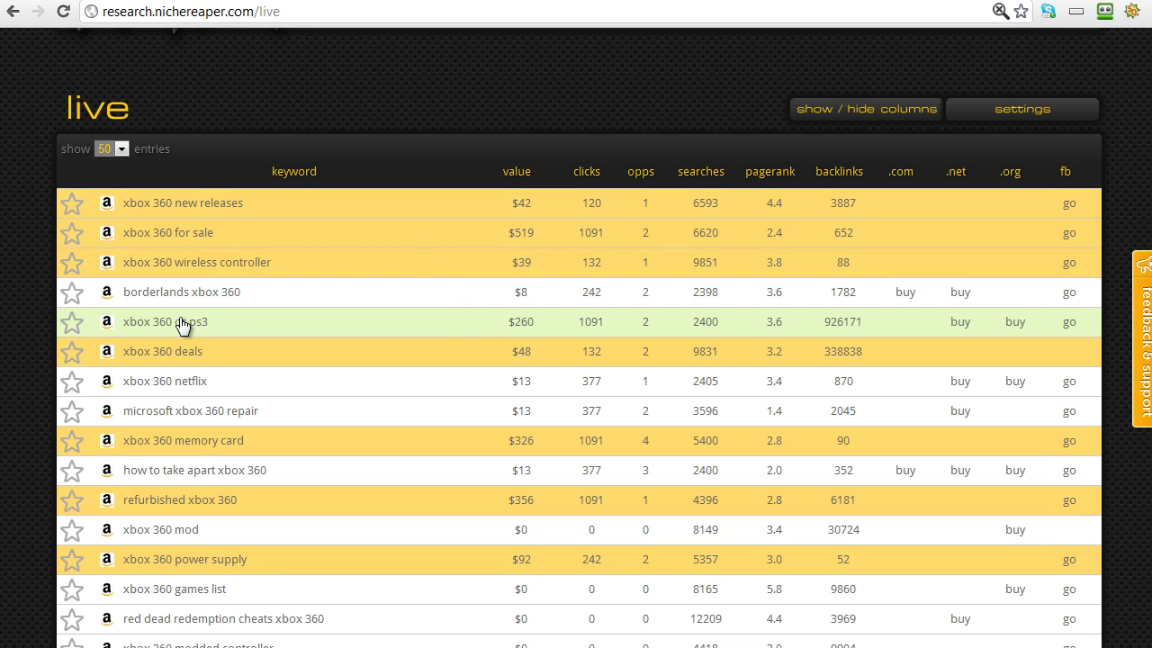
left_click(79, 326)
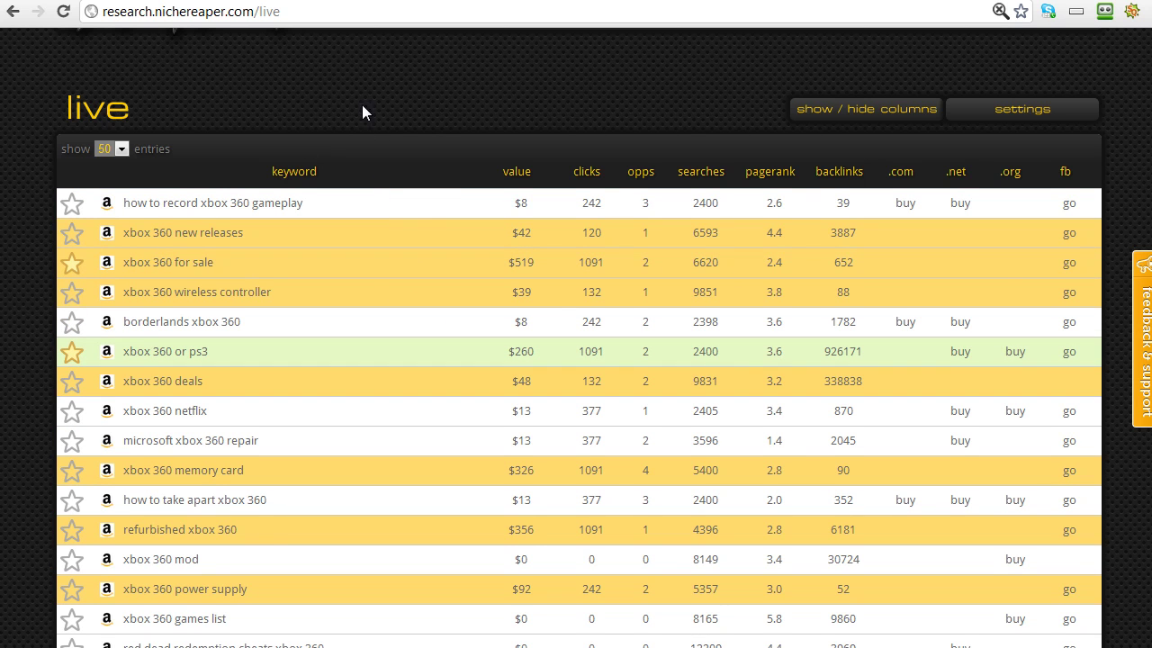
scroll(527, 101, "up", 1)
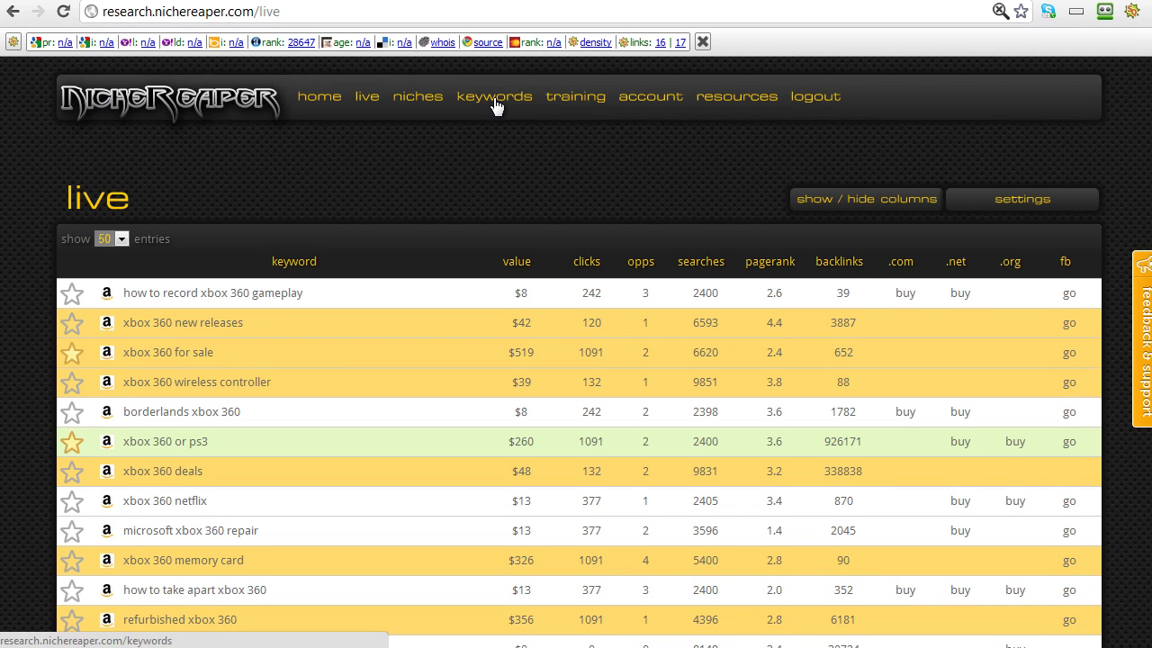
Go to the keywords page with value, clicks, searches and PageRank columns.
left_click(495, 98)
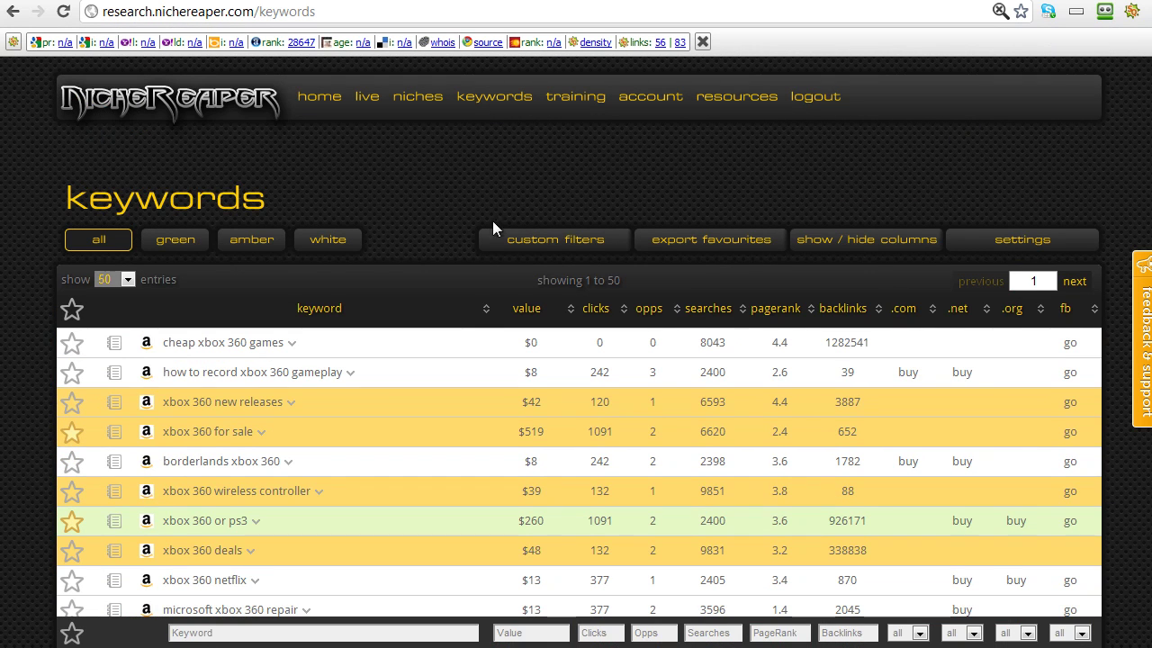
mouse_move(478, 344)
Star 'xbox 360 for sale' and 'xbox 360 or ps3', then show only green favourited keywords.
mouse_move(282, 436)
left_click(72, 432)
left_click(74, 524)
left_click(72, 311)
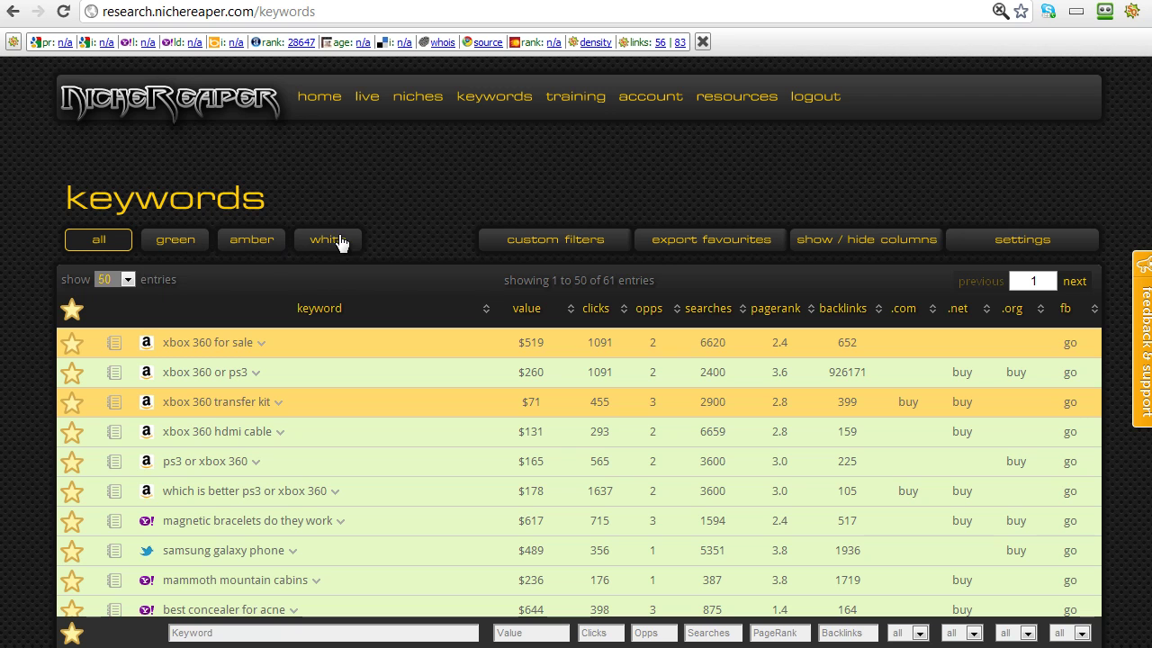
left_click(176, 240)
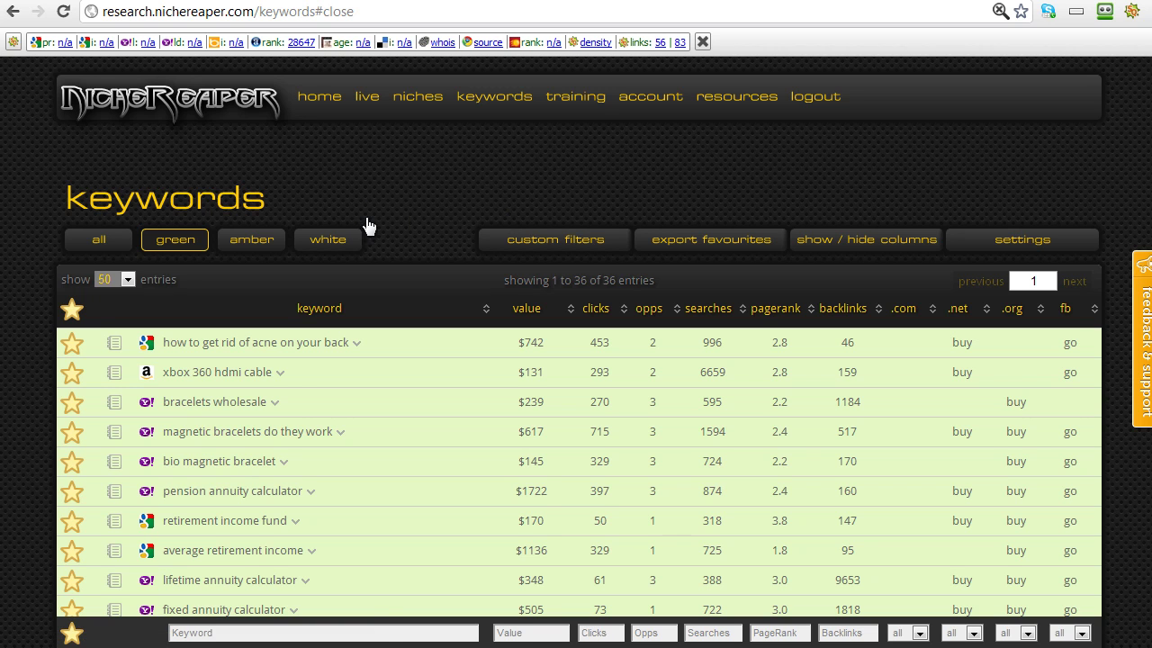
Turn off the favourites filter and limit green keywords to PageRank <2.
left_click(72, 308)
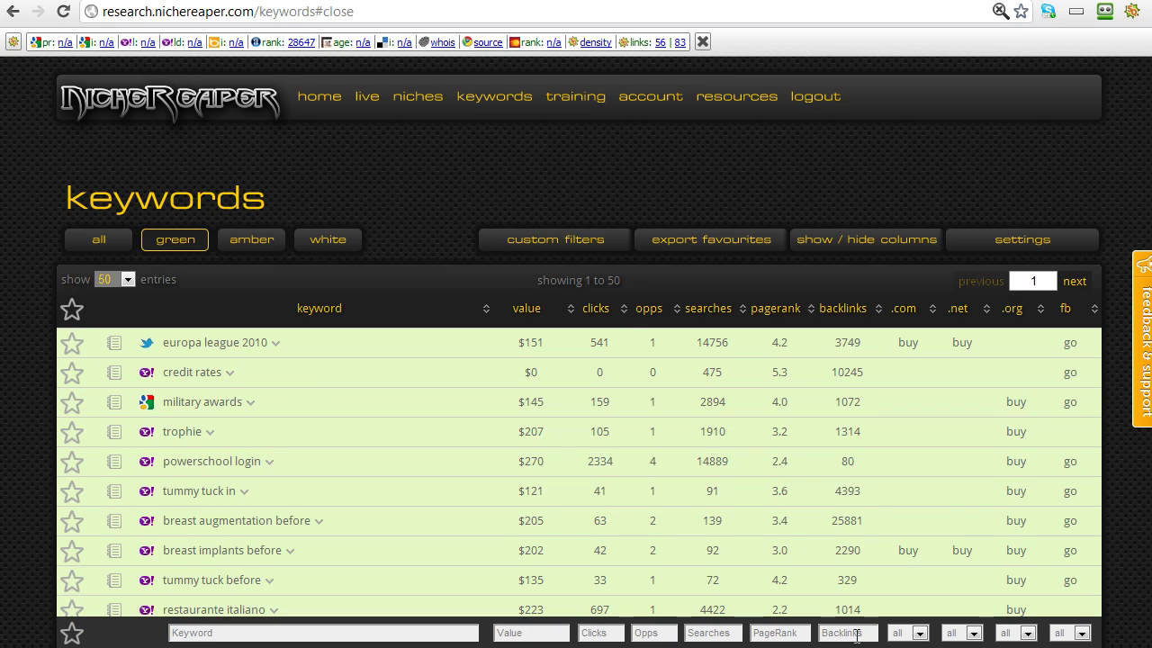
left_click(785, 634)
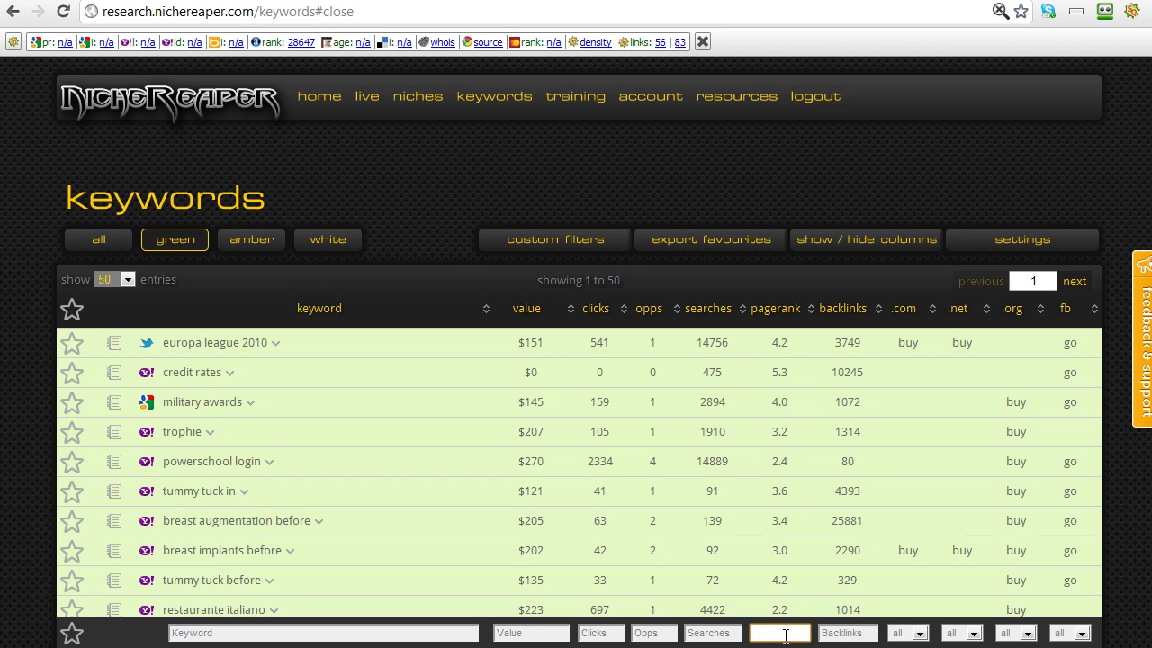
type("<2")
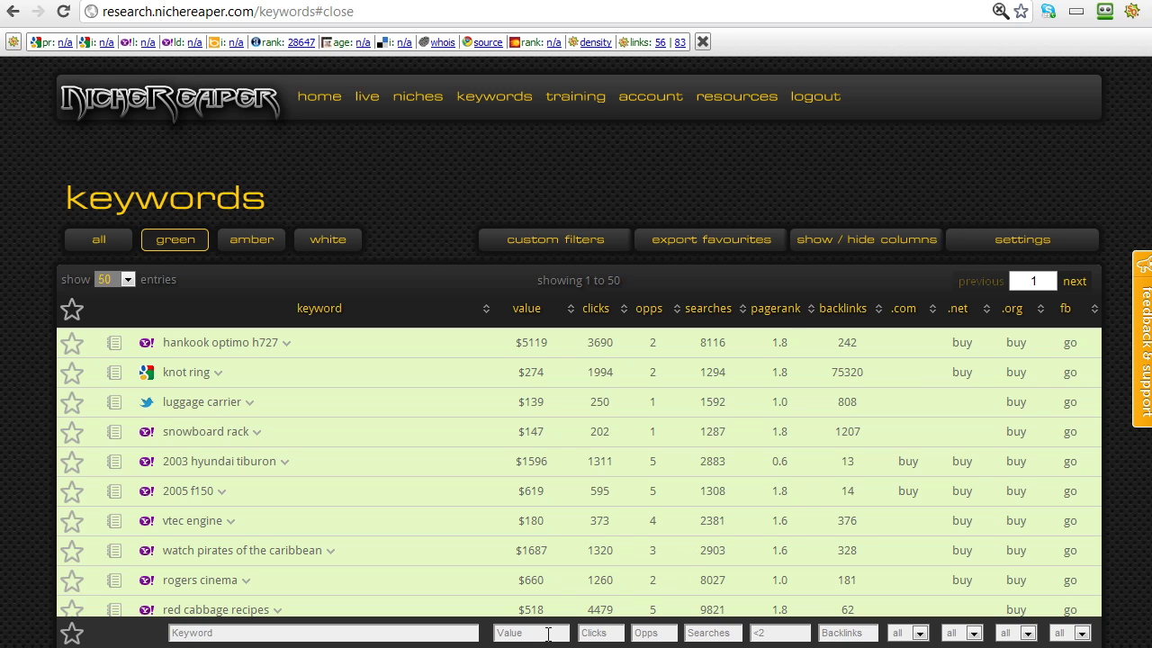
Add a value filter of >1500 to the keyword list.
left_click(548, 634)
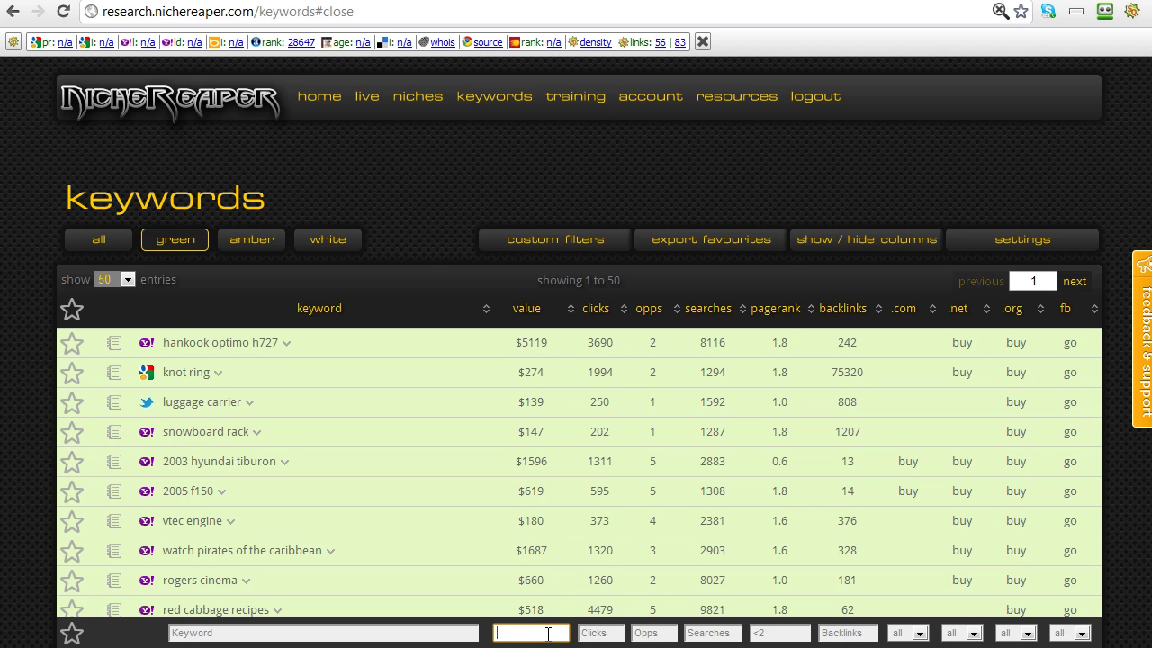
type(">")
type("2000")
key("BackSpace")
key("BackSpace")
key("BackSpace")
key("BackSpace")
type("155")
key("BackSpace")
type("00")
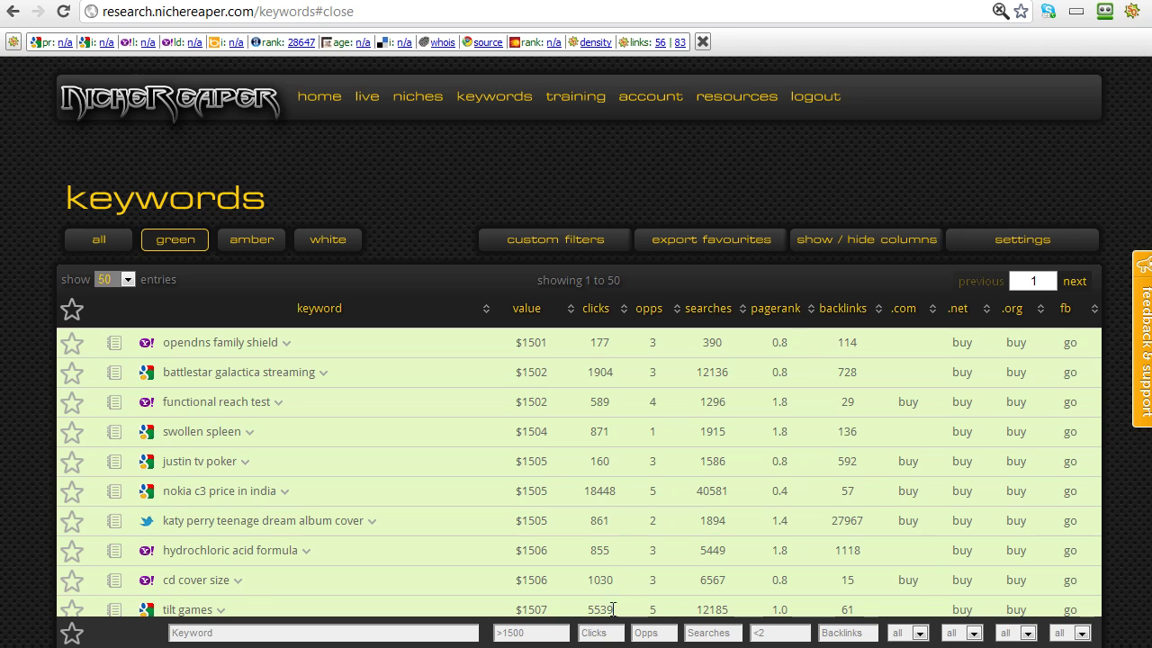
Scroll down to the last keyword rows and the pagination bar.
scroll(1135, 373, "down", 2)
scroll(576, 324, "down", 3)
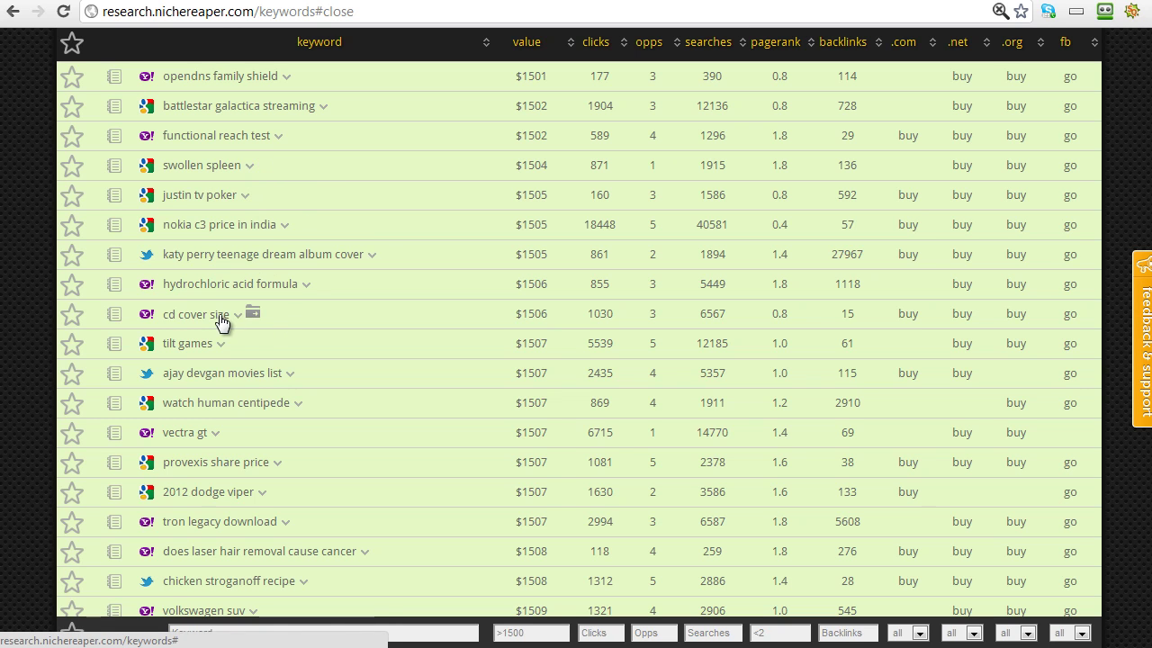
scroll(414, 426, "down", 3)
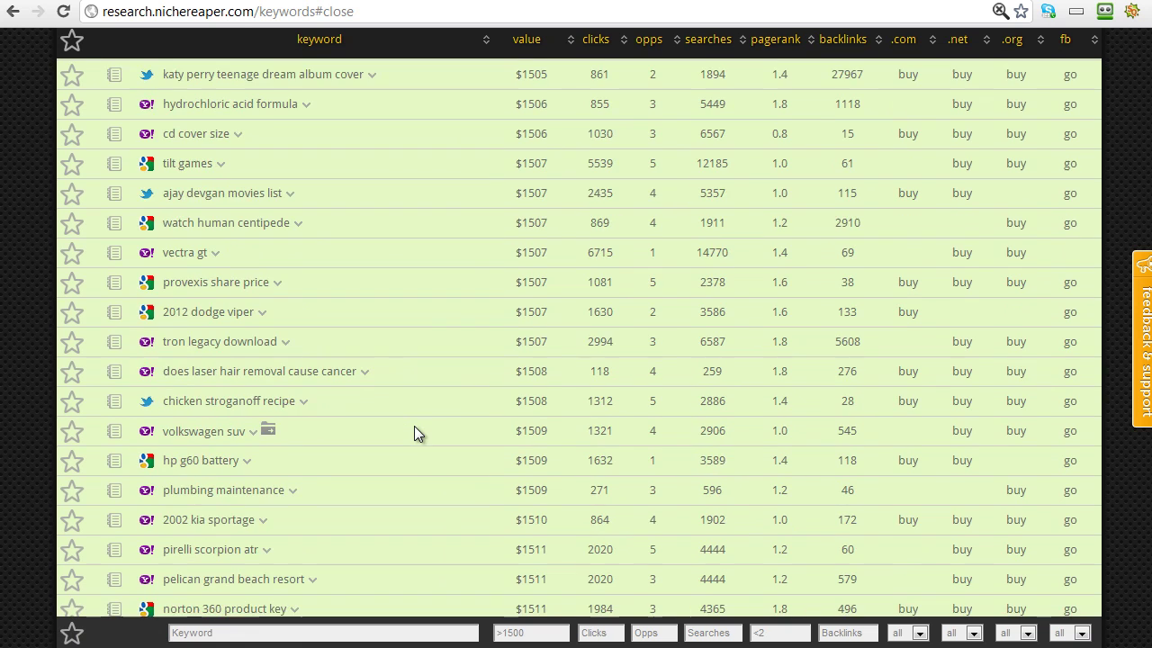
scroll(413, 373, "down", 2)
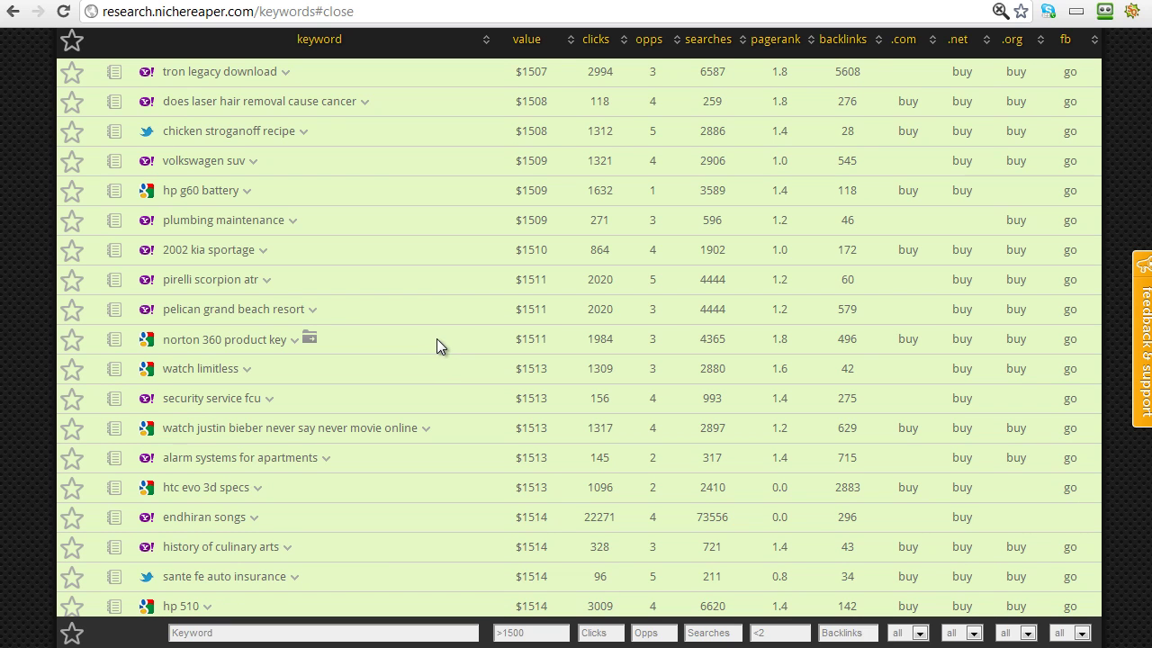
scroll(436, 338, "down", 4)
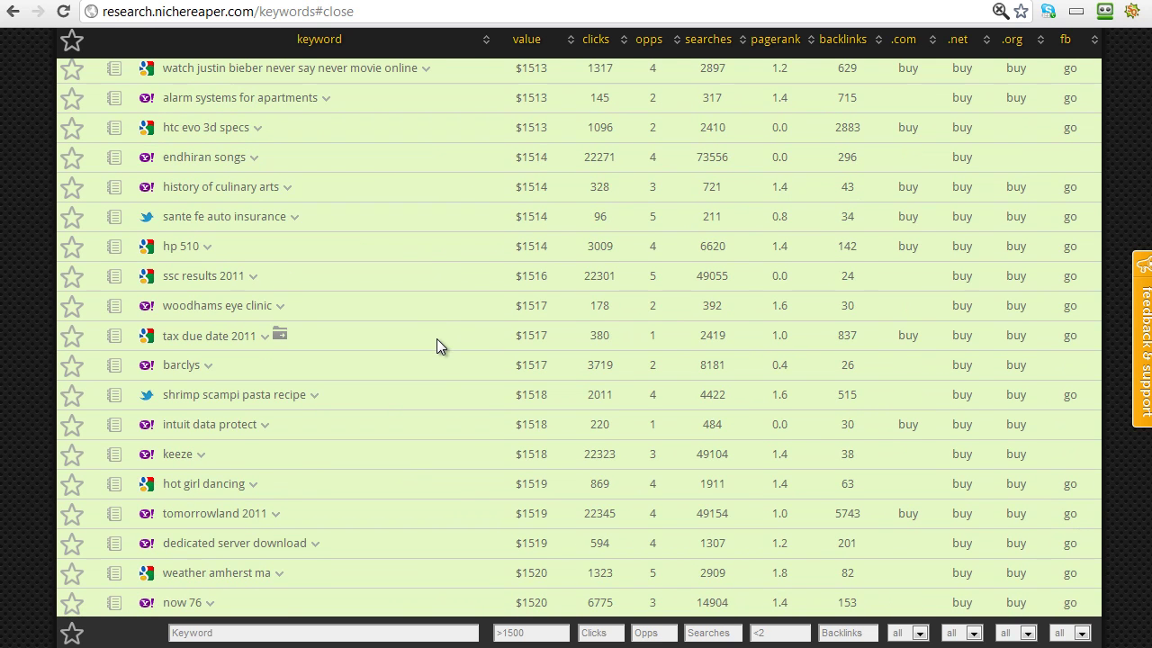
scroll(437, 338, "down", 2)
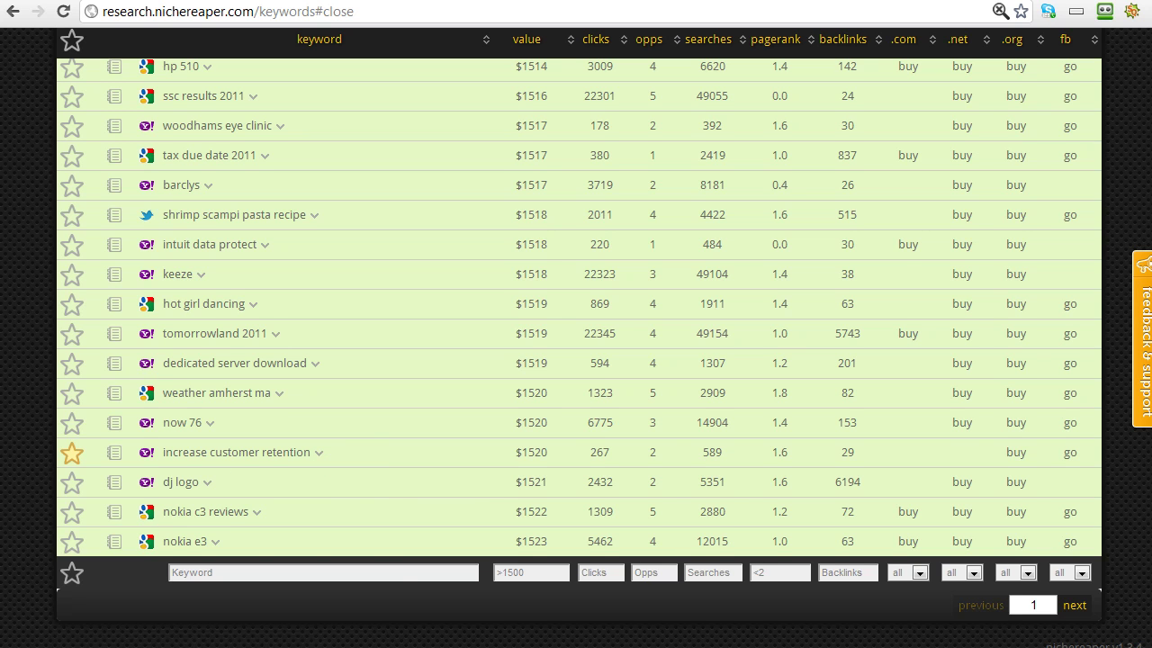
left_click(320, 451)
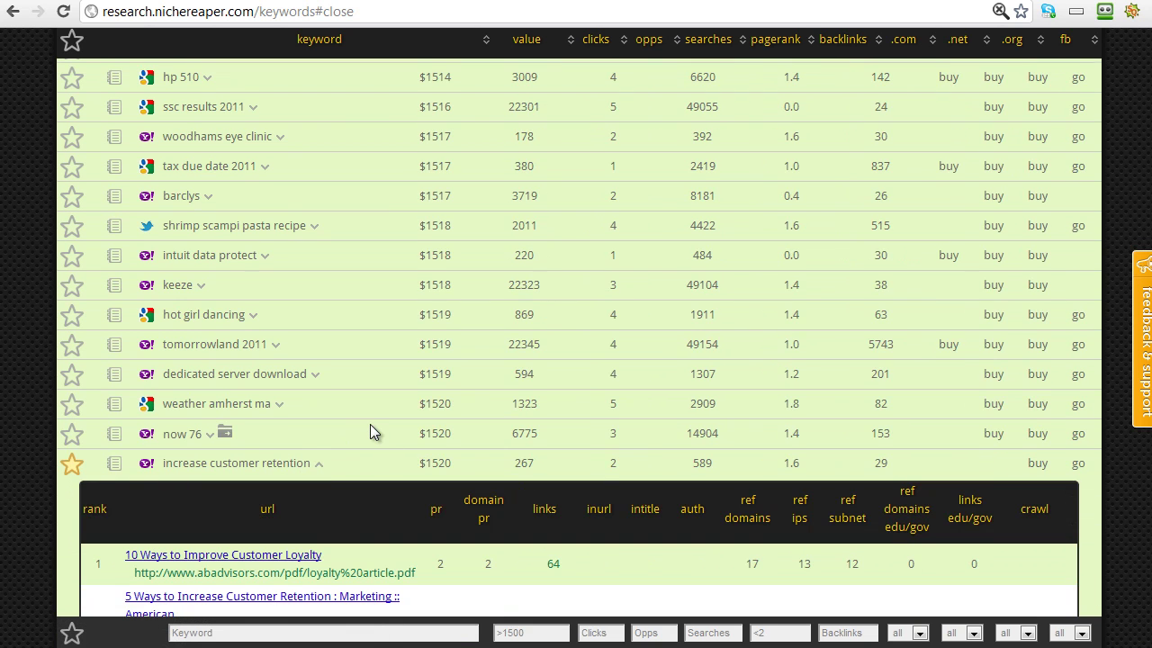
scroll(370, 424, "down", 2)
scroll(373, 432, "down", 1)
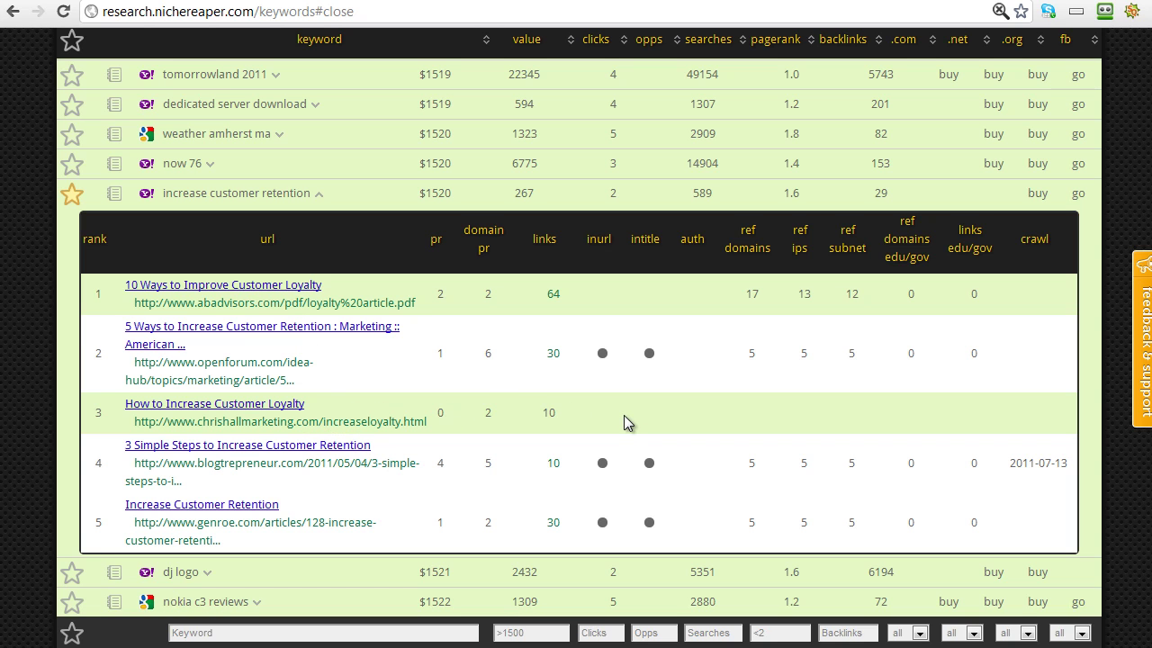
left_click(319, 198)
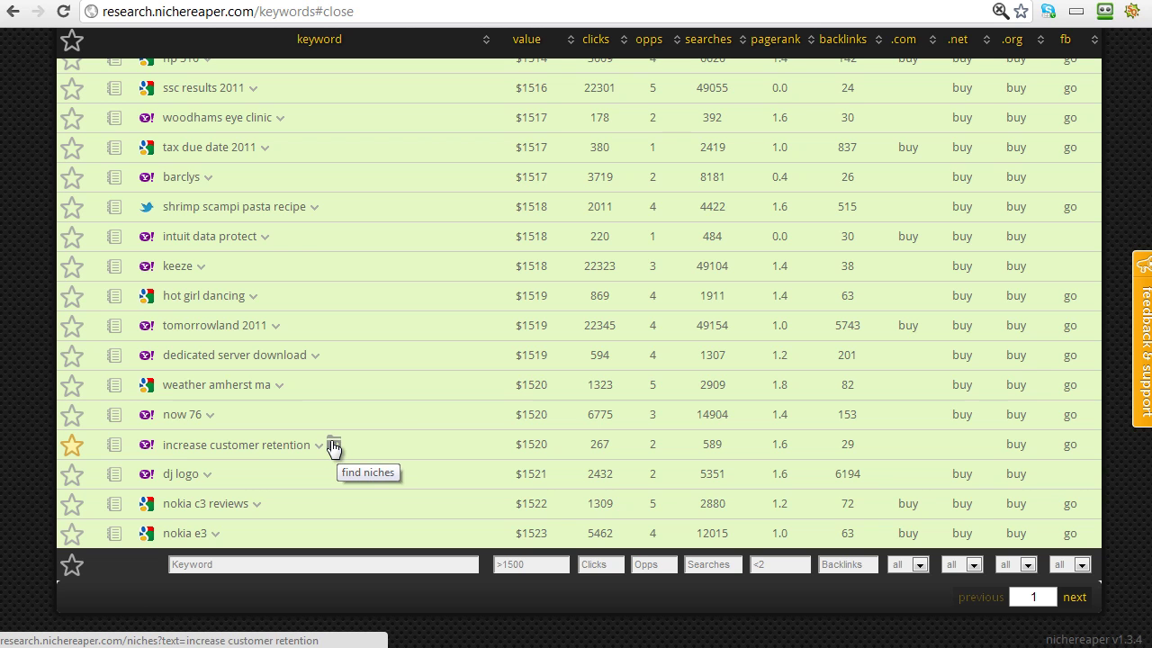
Find niches for 'increase customer retention', revealing the single customer retention niche.
left_click(332, 445)
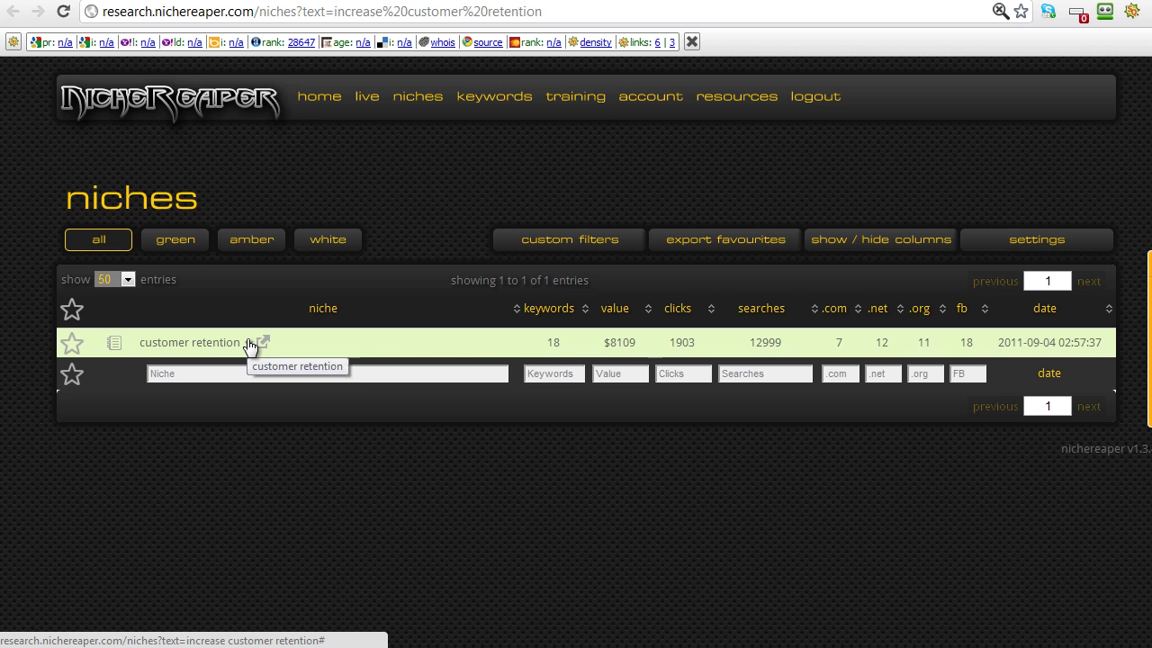
left_click(248, 342)
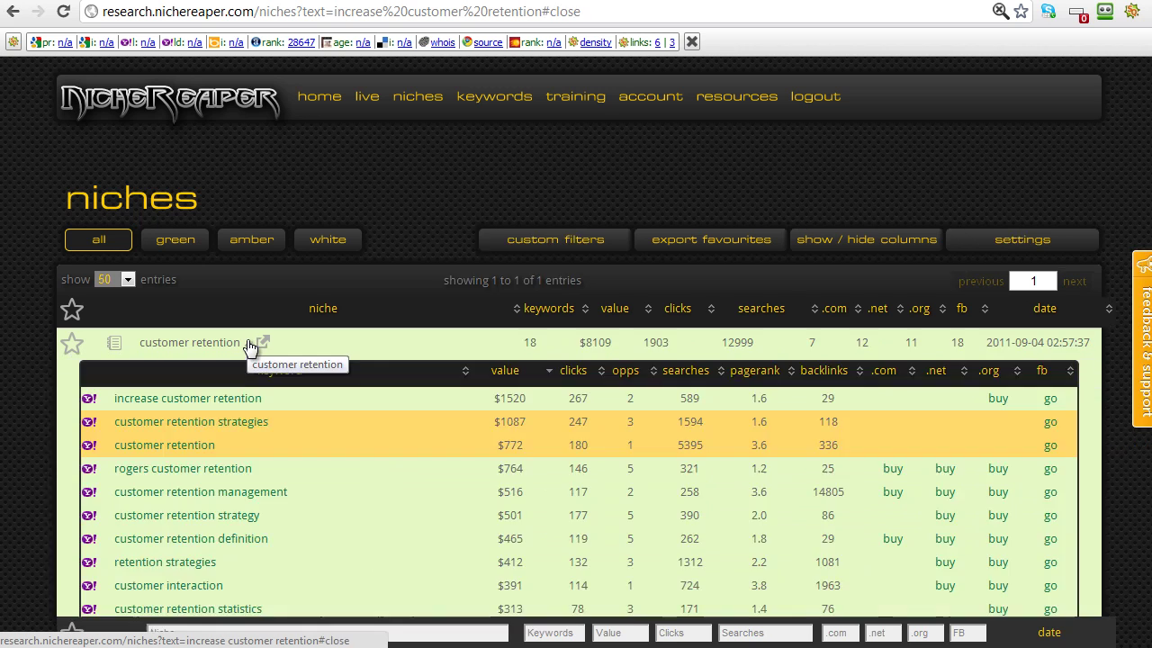
scroll(940, 405, "down", 2)
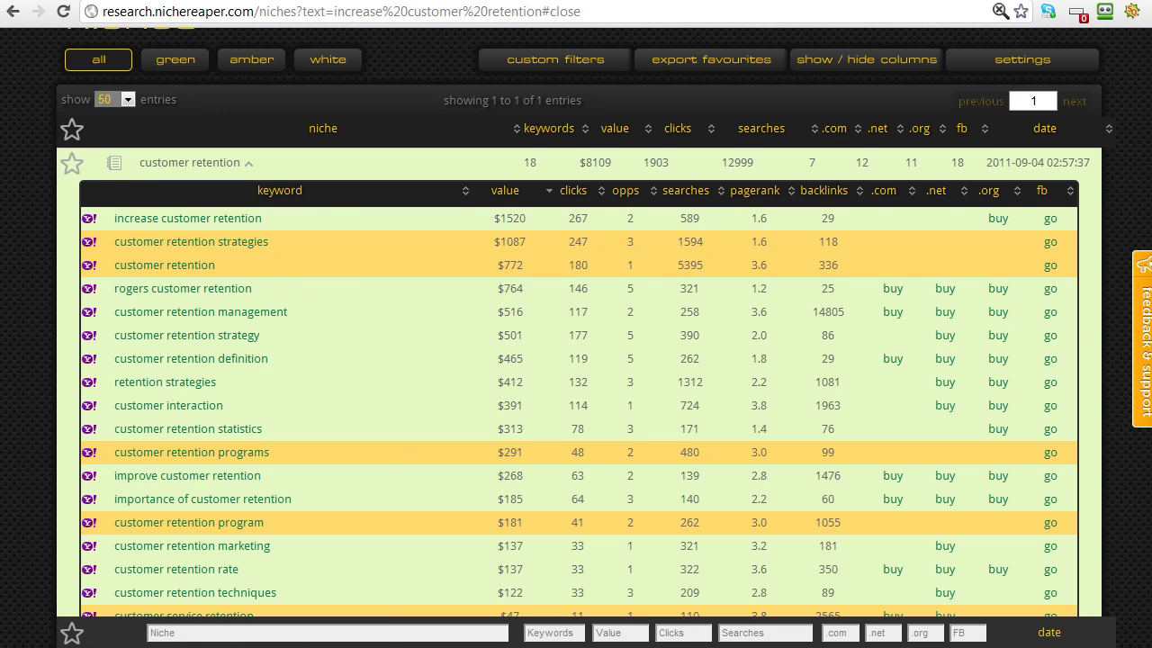
scroll(576, 360, "down", 3)
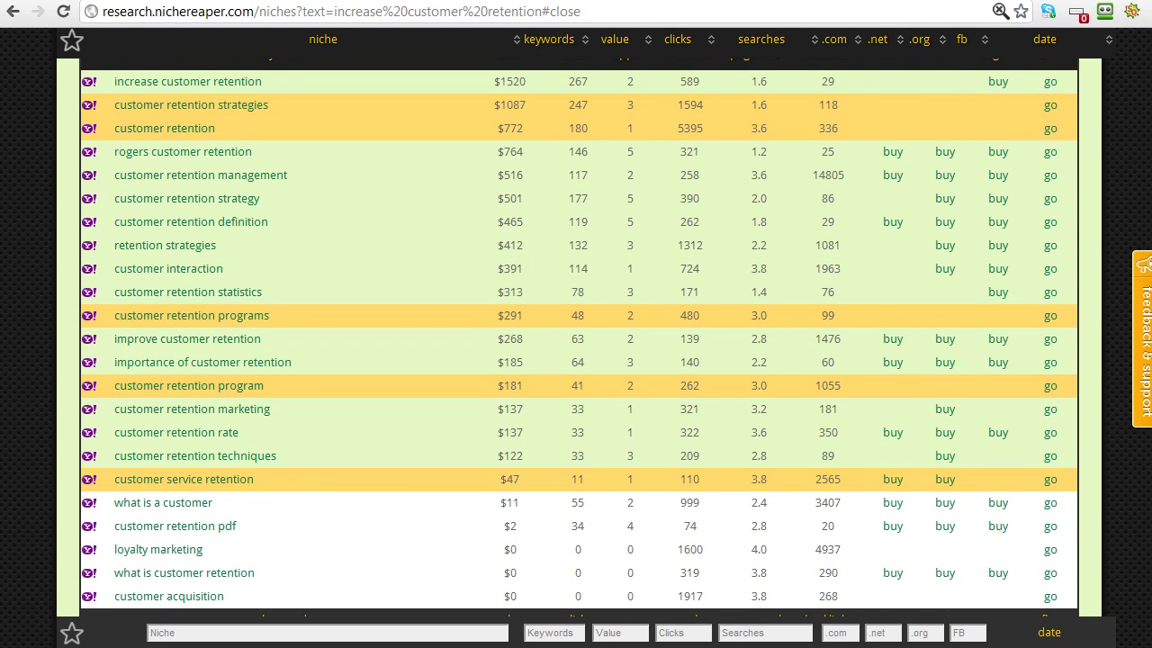
scroll(541, 527, "down", 1)
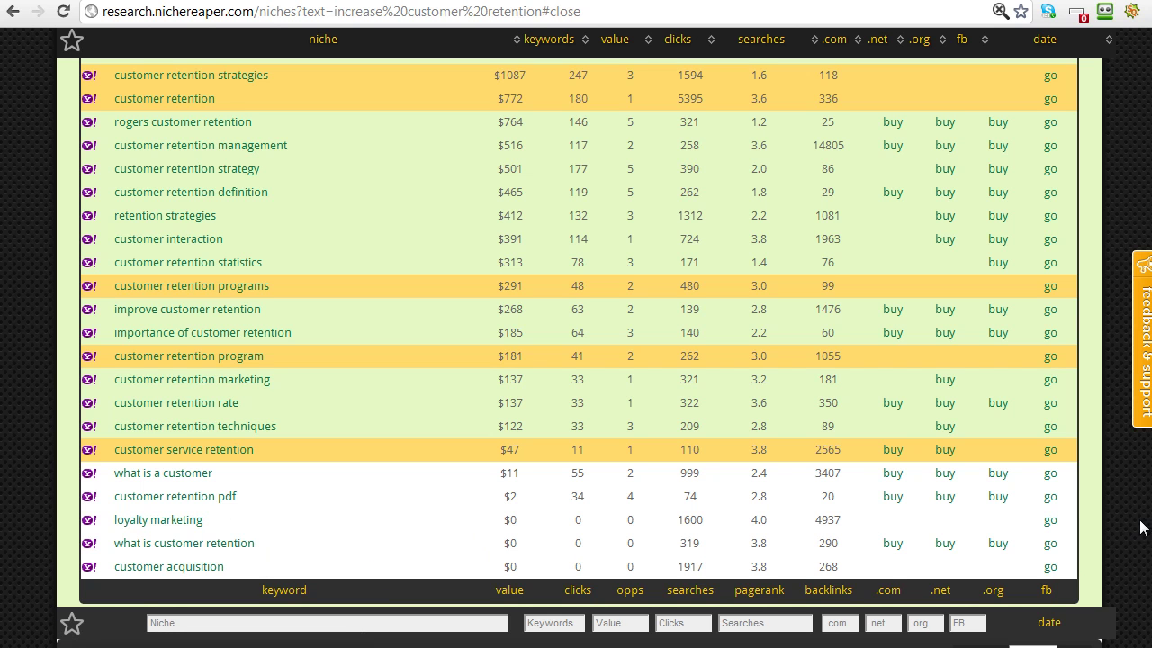
scroll(1024, 400, "up", 3)
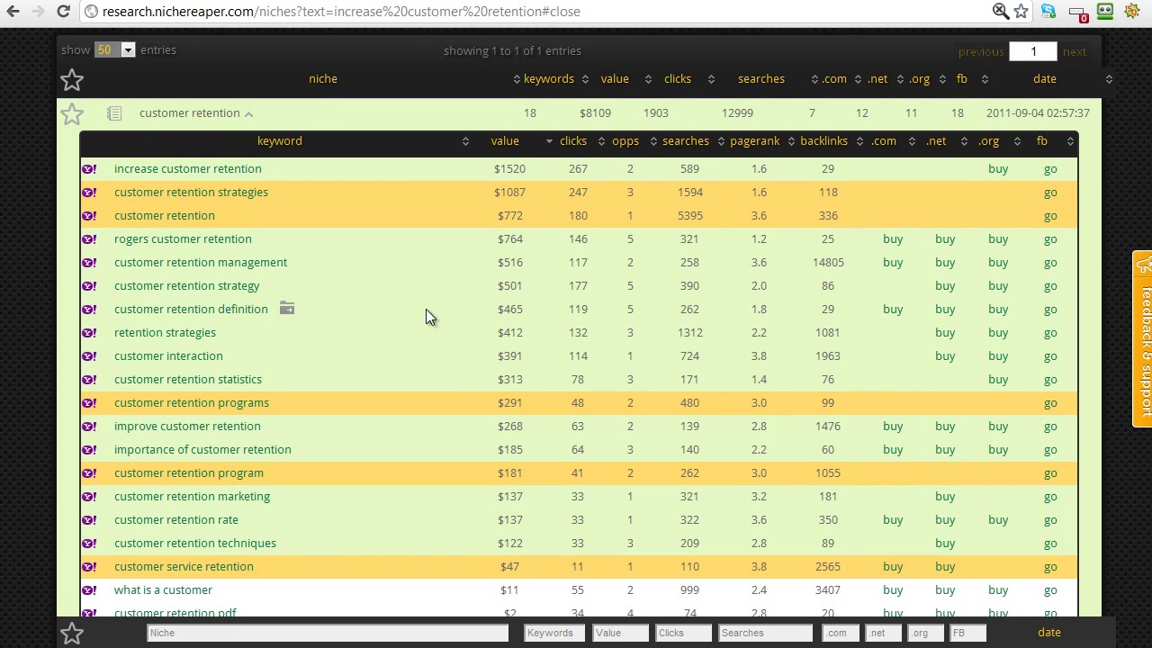
left_click(247, 115)
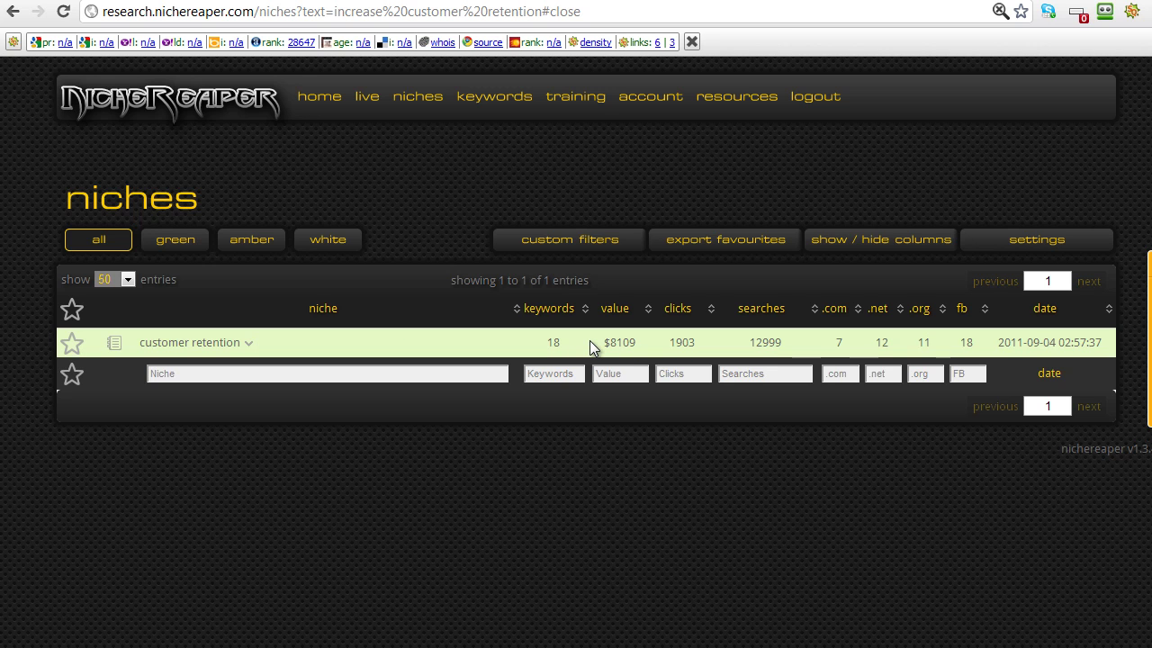
Expand the customer retention niche to list its keywords, such as 'customer retention strategies'.
left_click(249, 344)
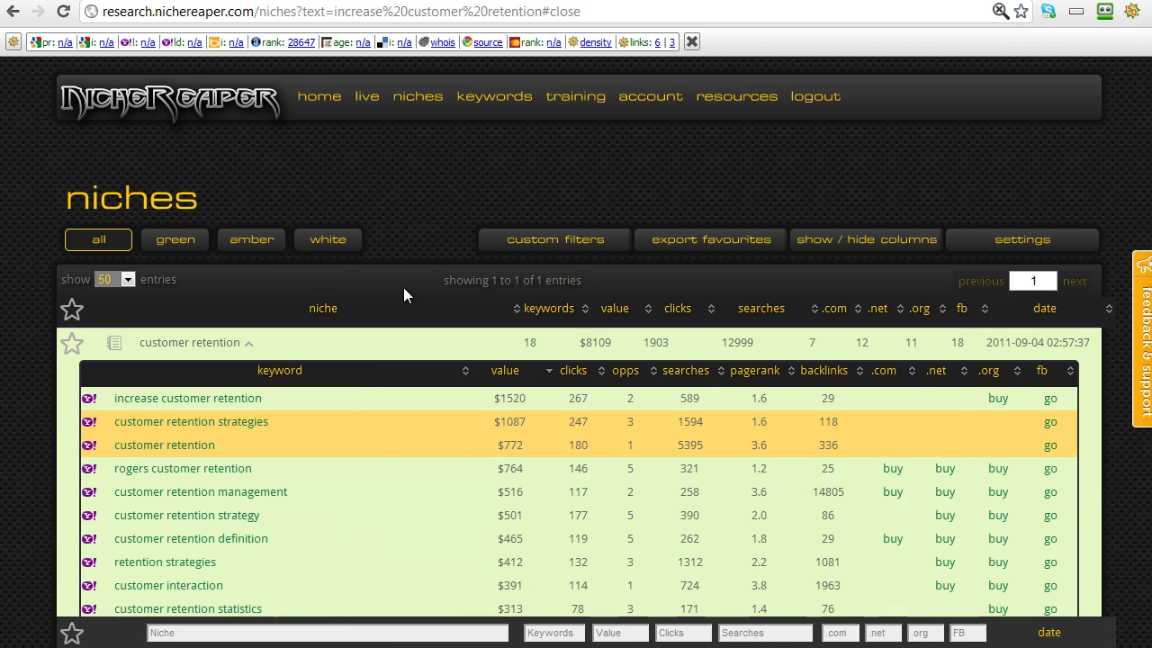
scroll(403, 291, "down", 3)
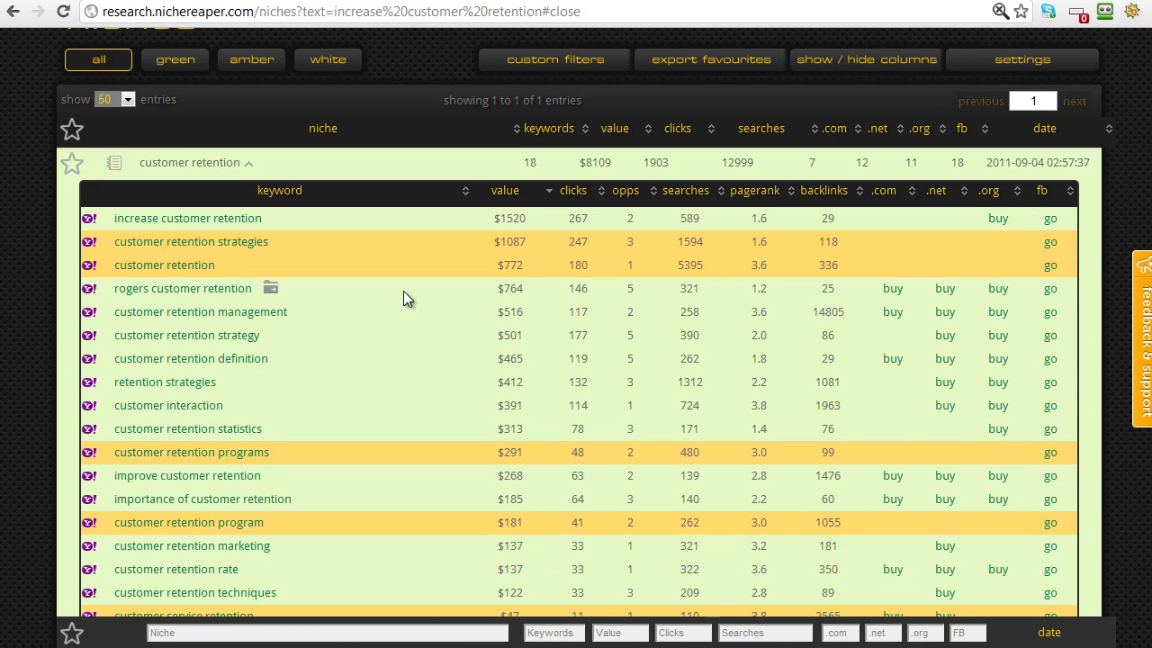
scroll(391, 293, "up", 1)
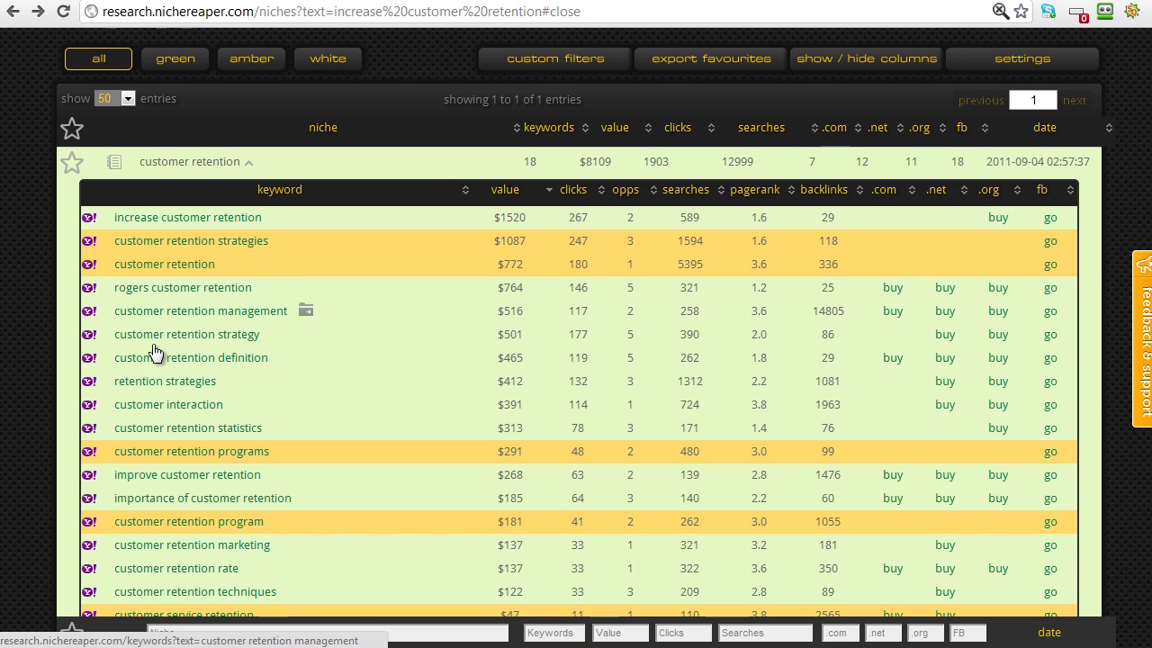
Go back to the green keyword list filtered to value >1500 and PageRank <2.
left_click(213, 355)
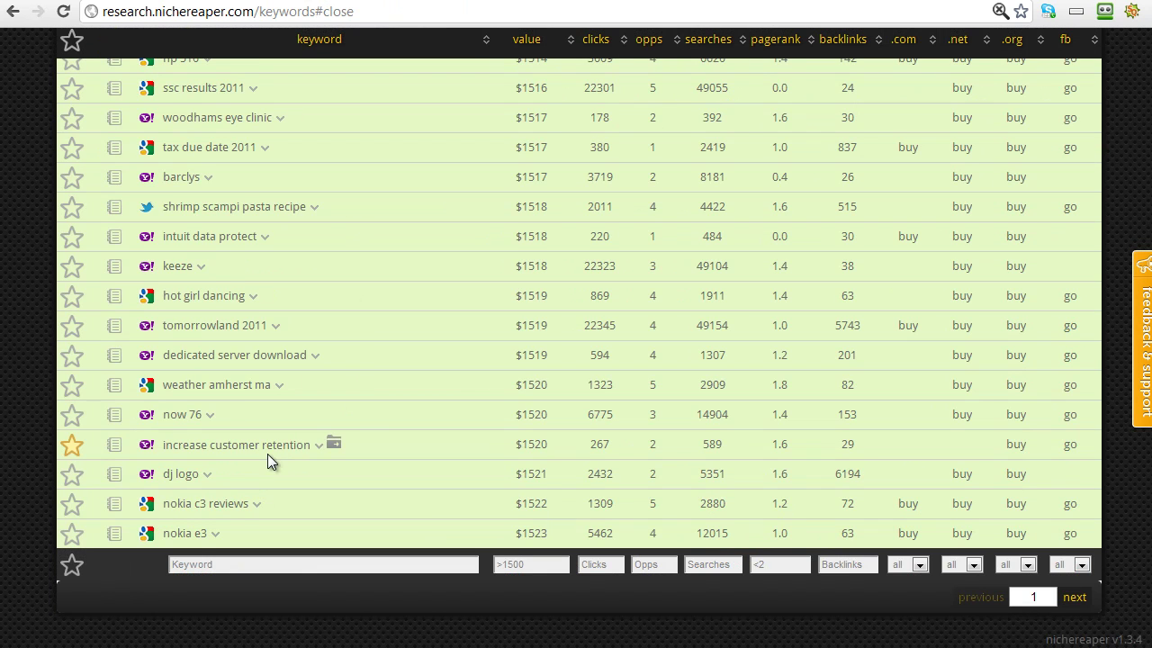
scroll(1096, 436, "up", 15)
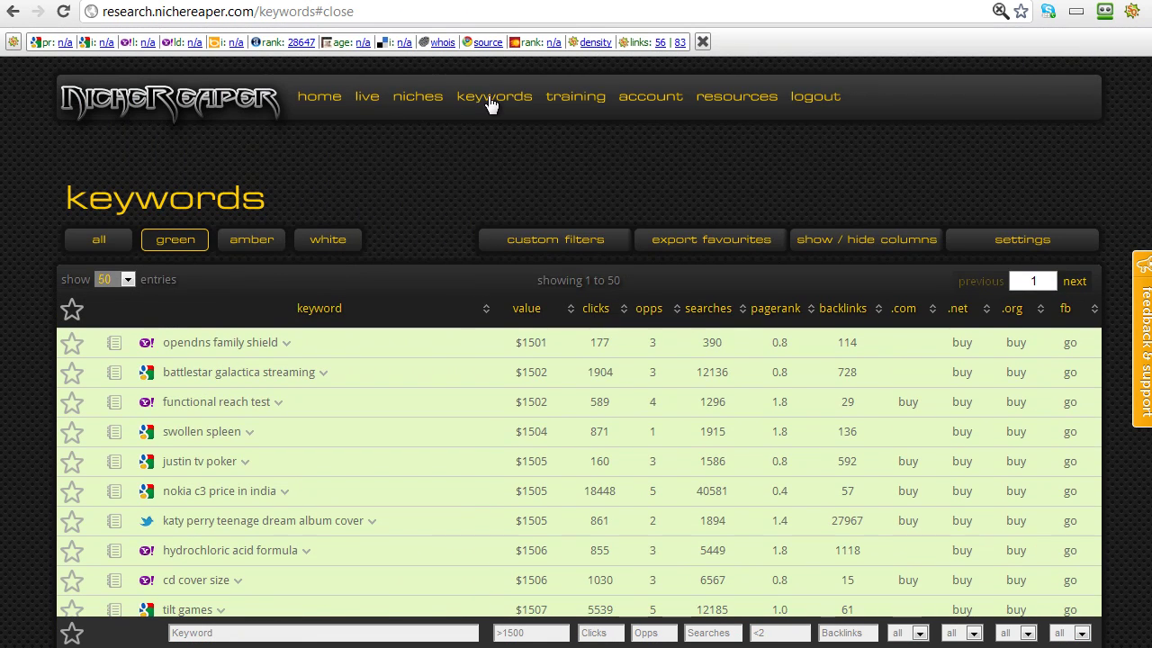
Open the niches list and expand 'kinerase' to show its keywords.
left_click(412, 106)
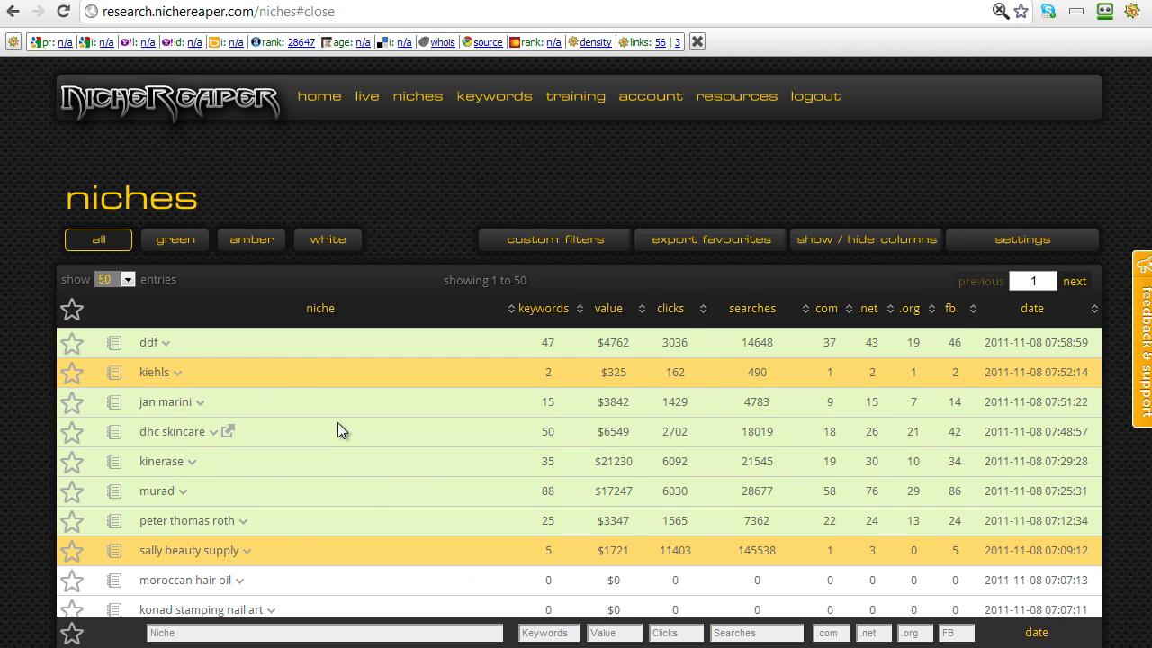
left_click(191, 463)
scroll(288, 421, "down", 2)
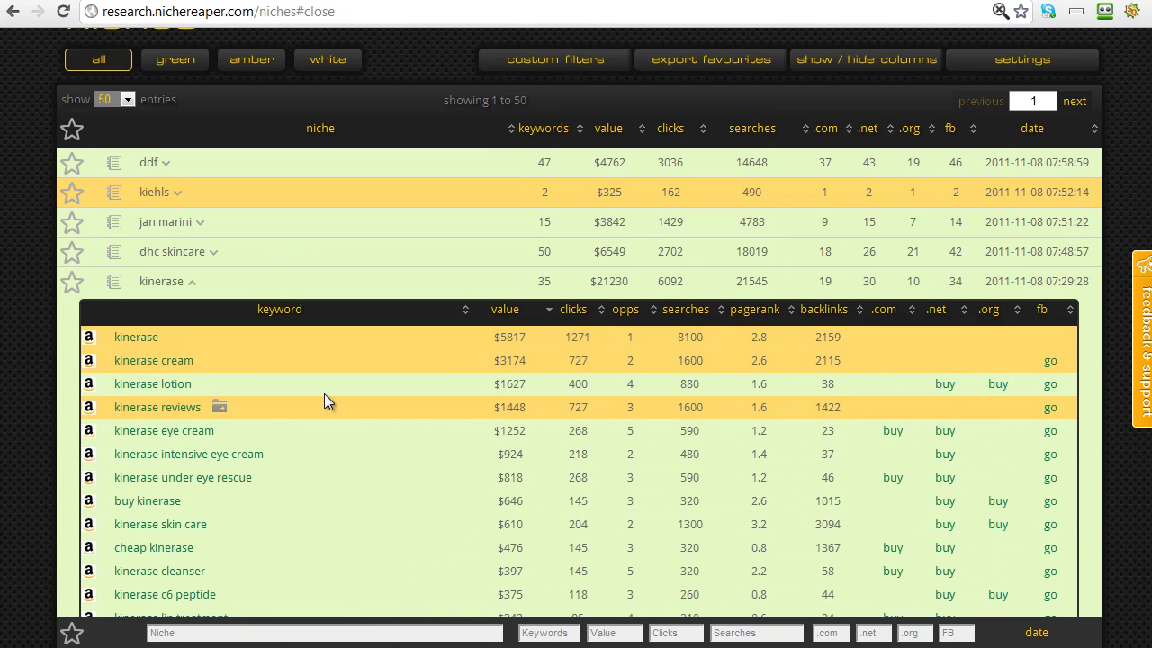
scroll(438, 369, "down", 1)
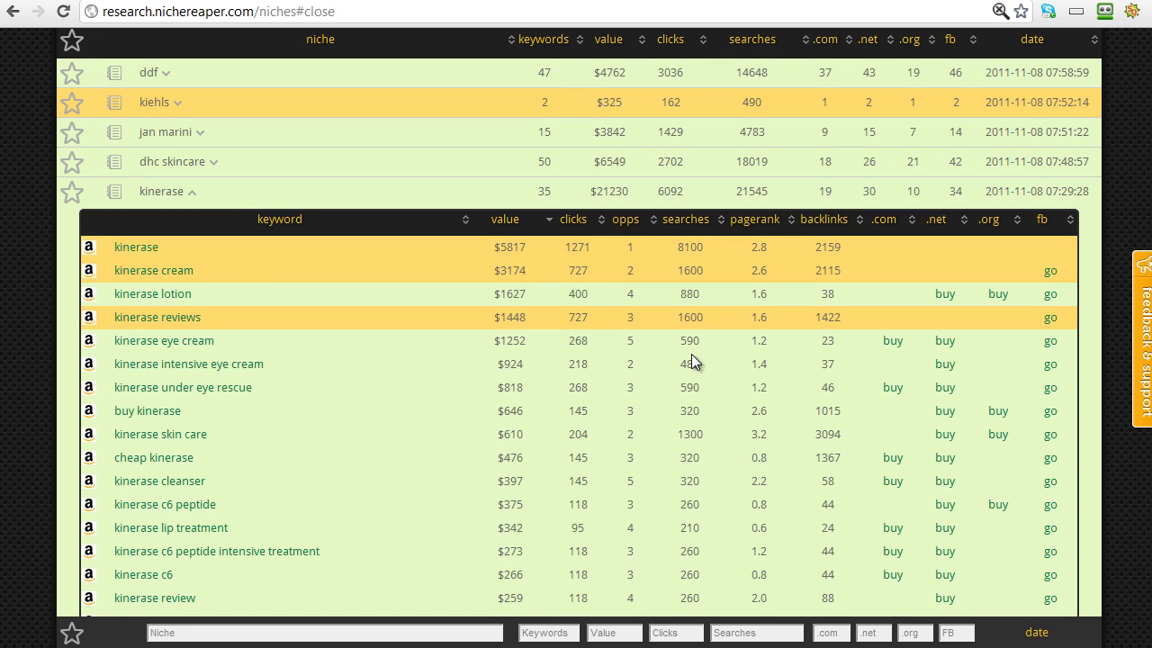
scroll(691, 354, "up", 3)
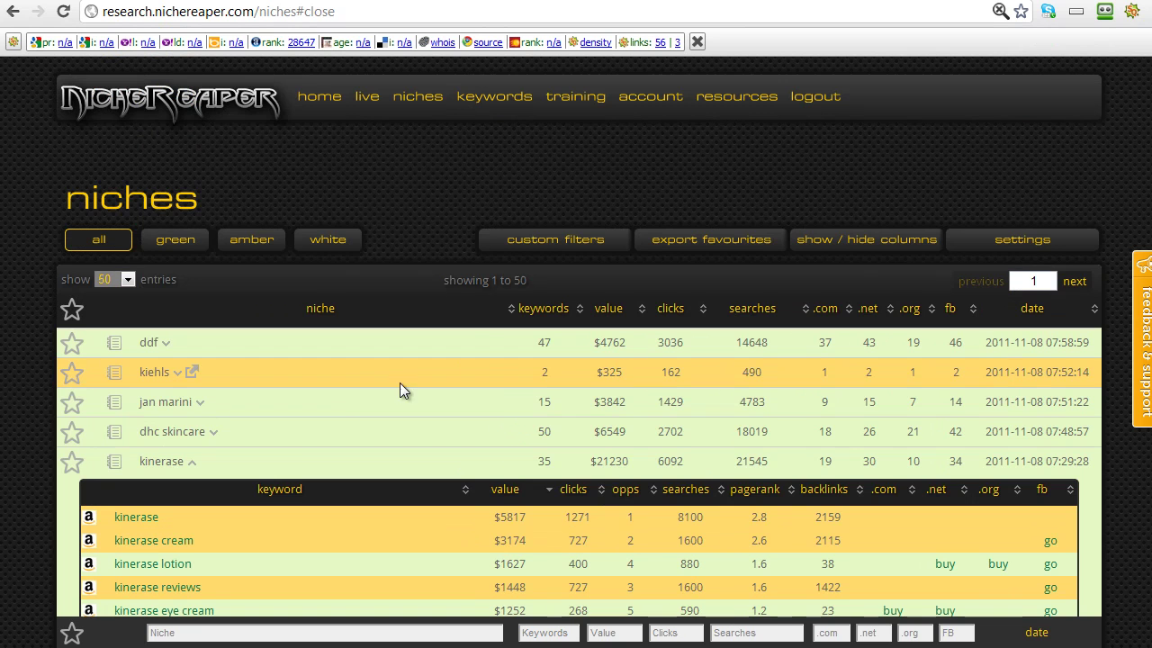
Star the kinerase niche, then filter the niches table to green only.
left_click(72, 469)
left_click(172, 241)
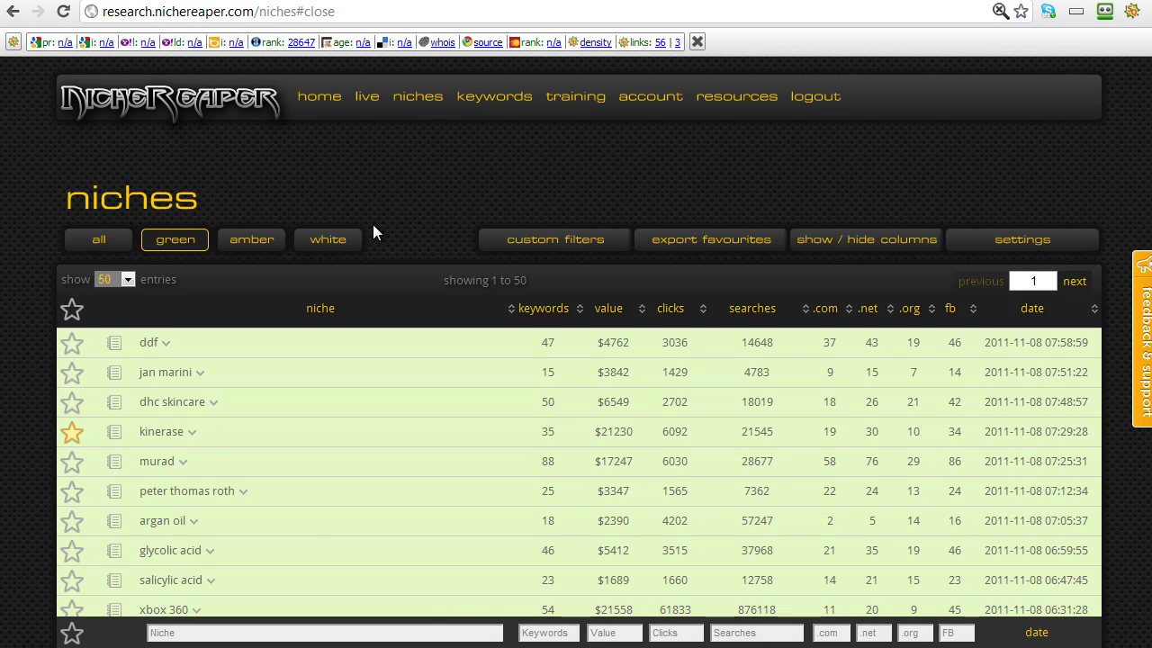
Enter >20000 in the Value filter so only green niches above 20000 remain.
left_click(616, 634)
type("100")
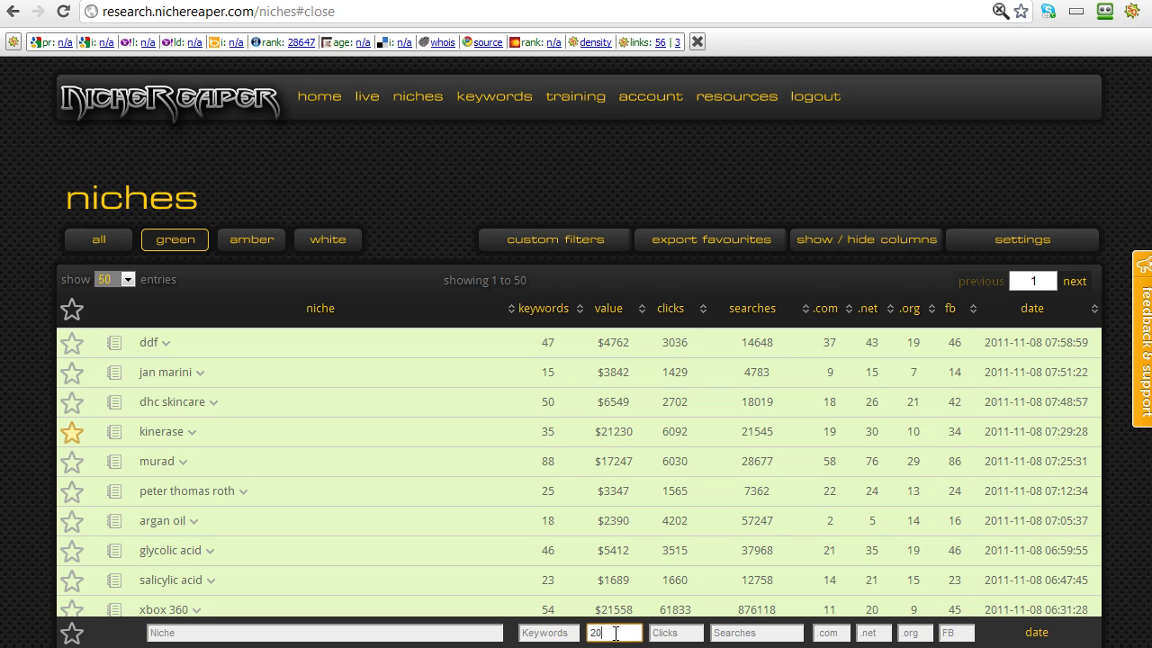
key("BackSpace")
key("BackSpace")
key("BackSpace")
type(">20000")
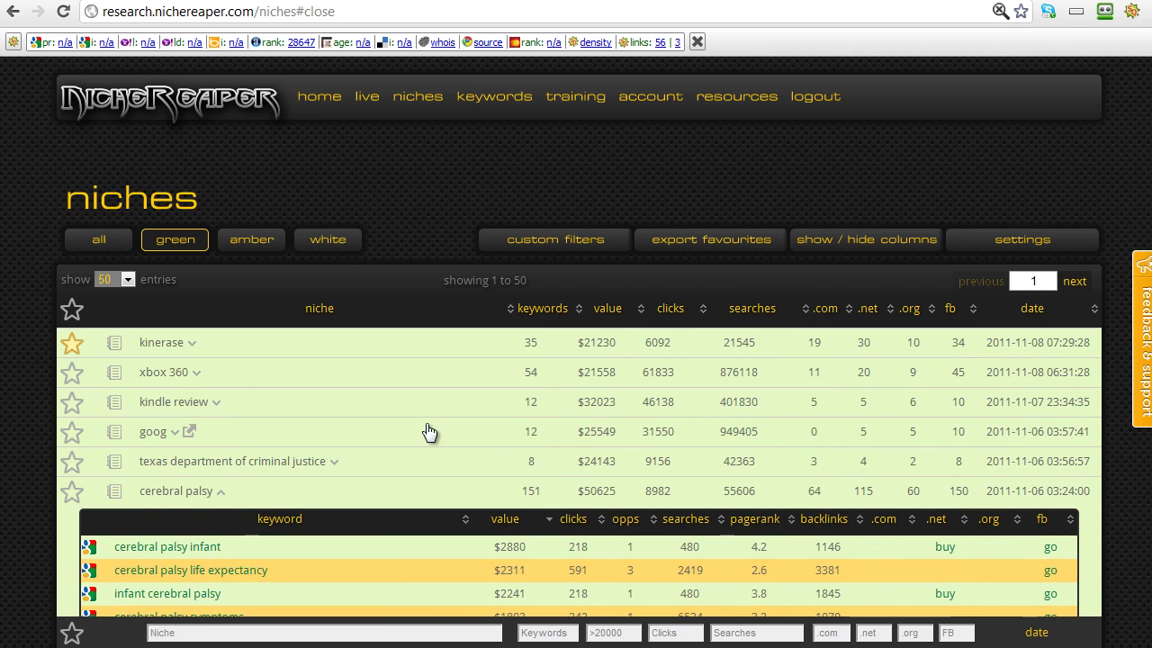
Review the cerebral palsy keywords, star that niche, and collapse its keyword list.
scroll(426, 423, "down", 5)
scroll(437, 322, "down", 2)
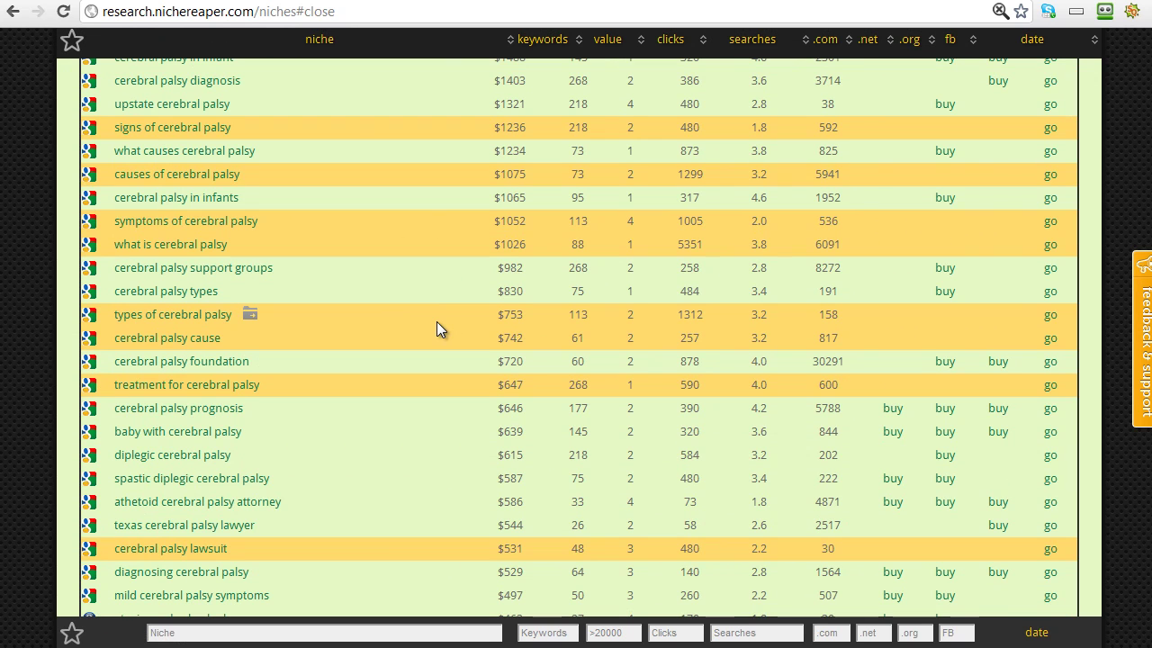
scroll(436, 321, "up", 5)
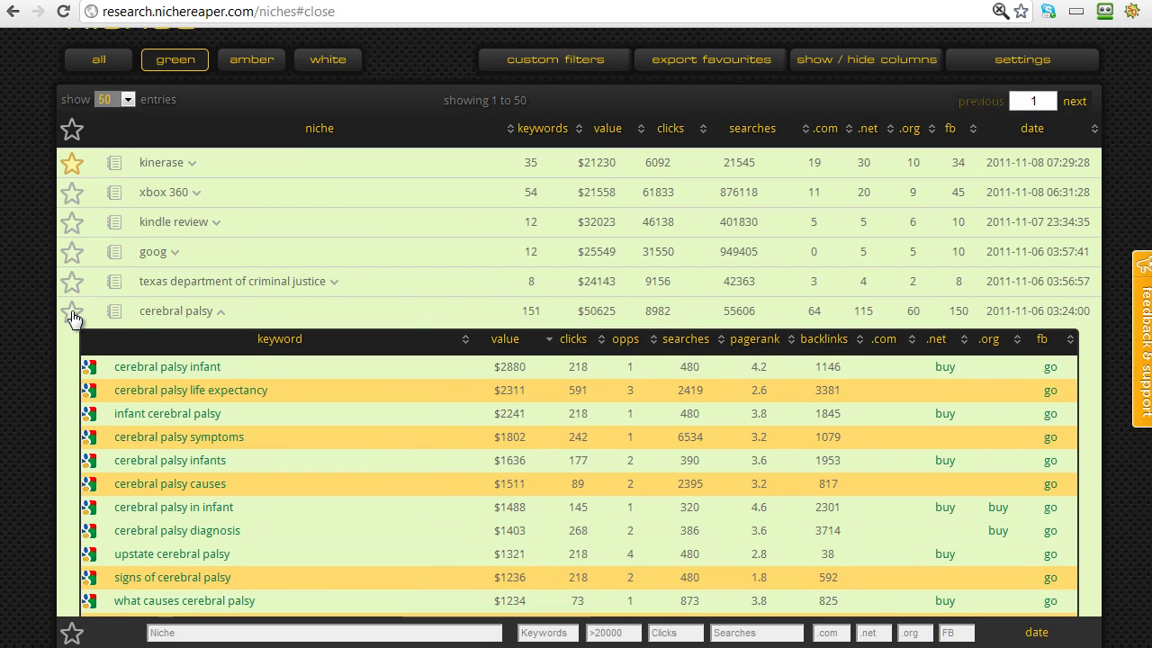
left_click(72, 313)
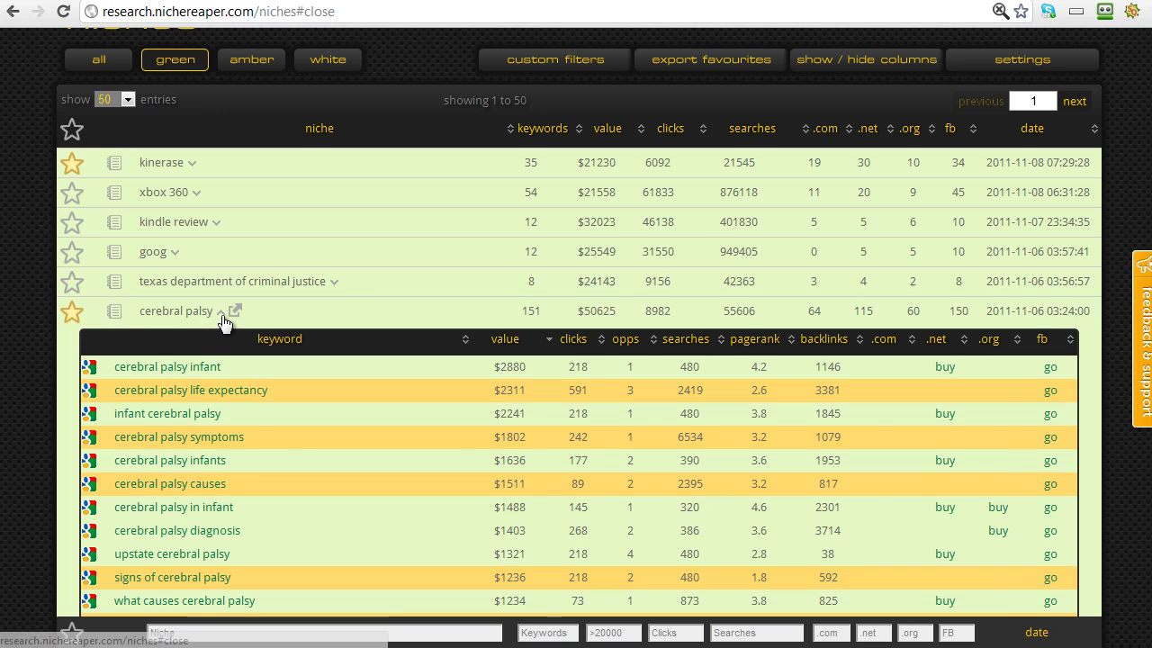
left_click(222, 314)
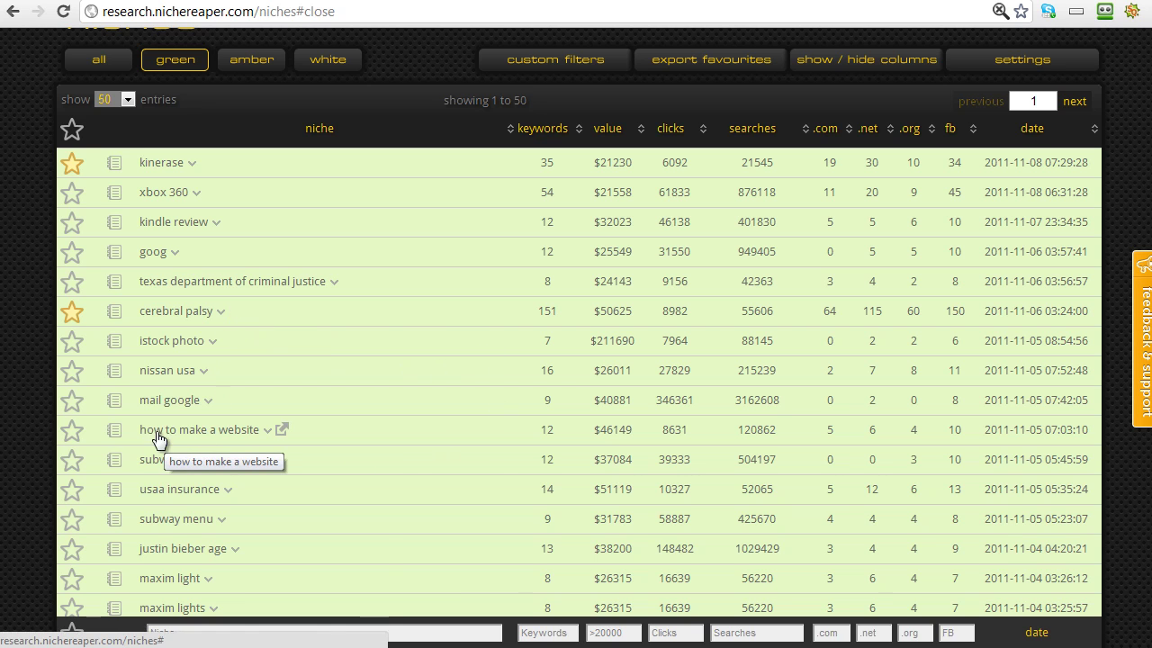
Star 'how to make a website' ($46149), review its 12 keywords, then collapse them.
left_click(71, 432)
left_click(268, 431)
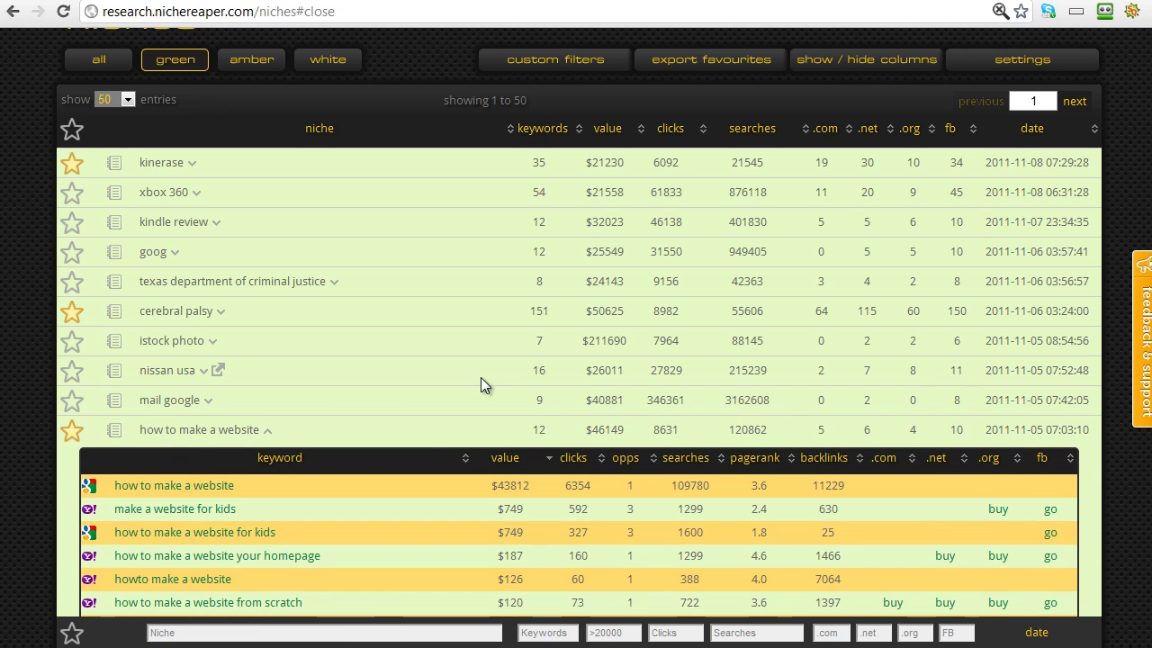
scroll(481, 377, "down", 1)
mouse_move(463, 389)
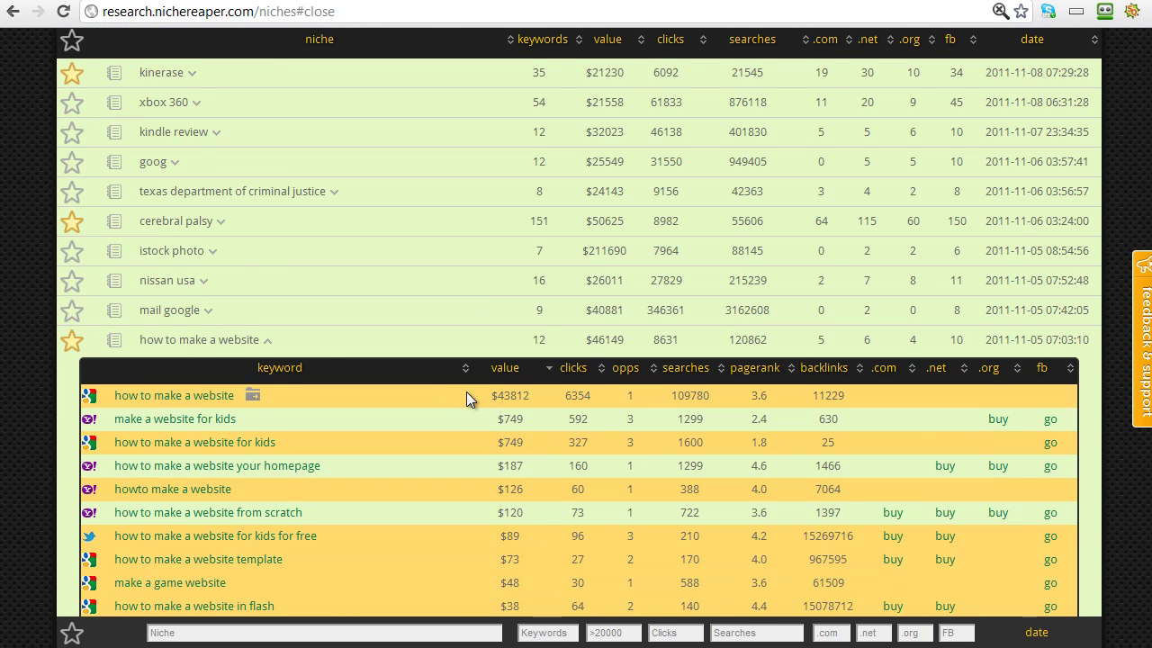
mouse_move(366, 351)
left_click(269, 339)
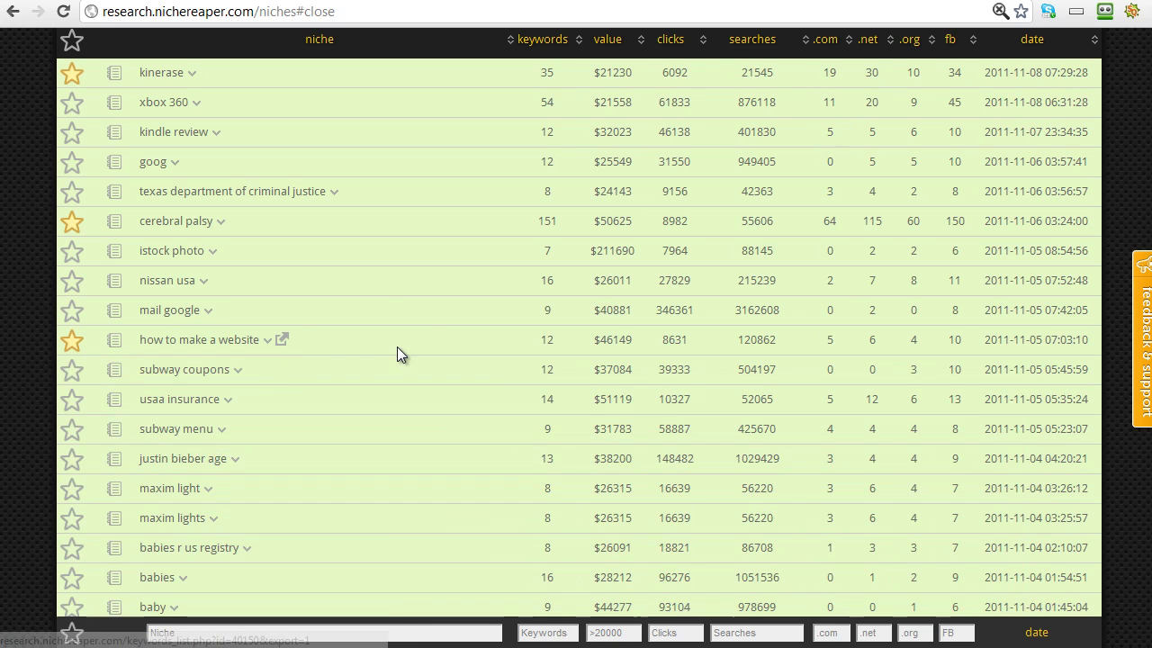
scroll(396, 346, "up", 3)
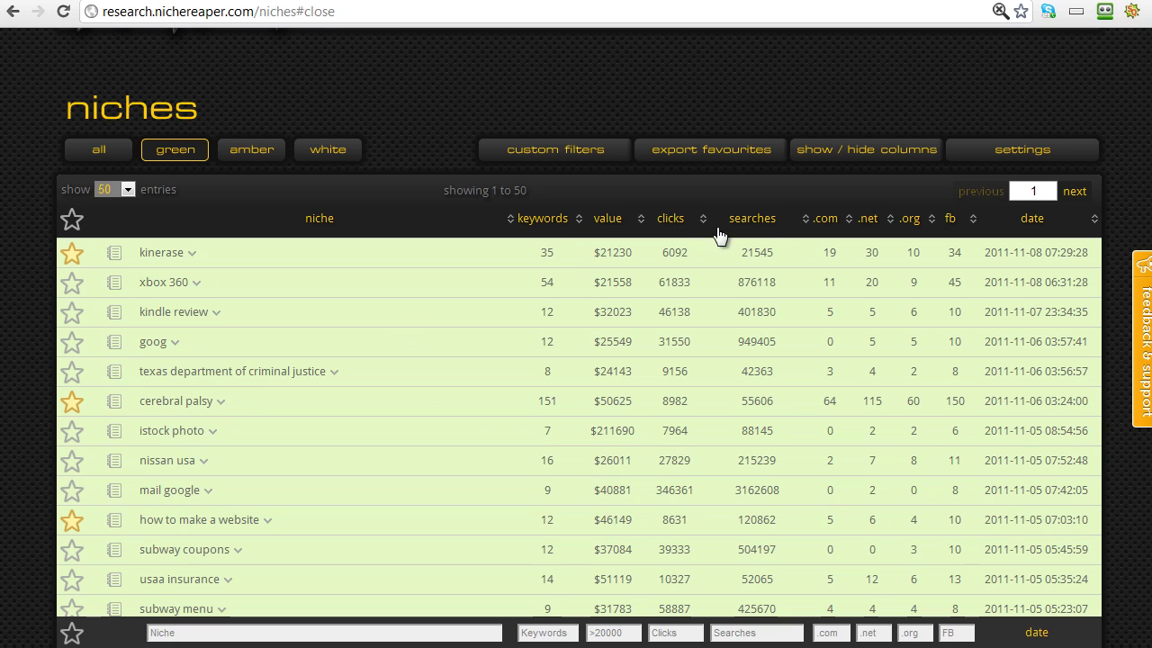
left_click(616, 633)
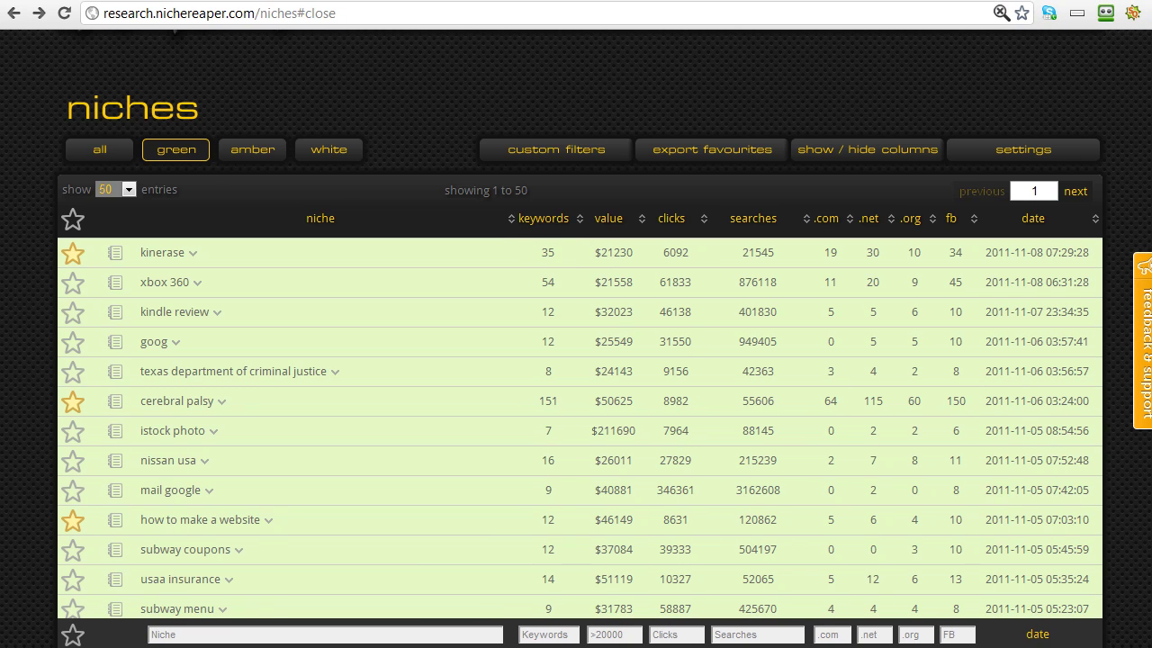
scroll(171, 160, "up", 2)
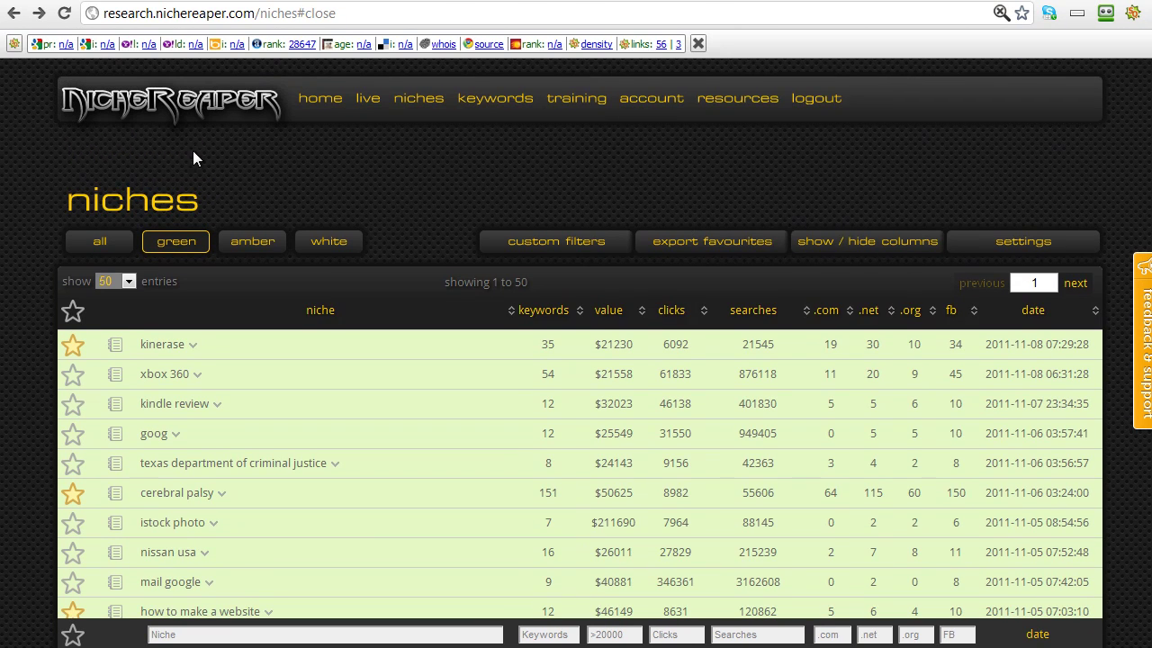